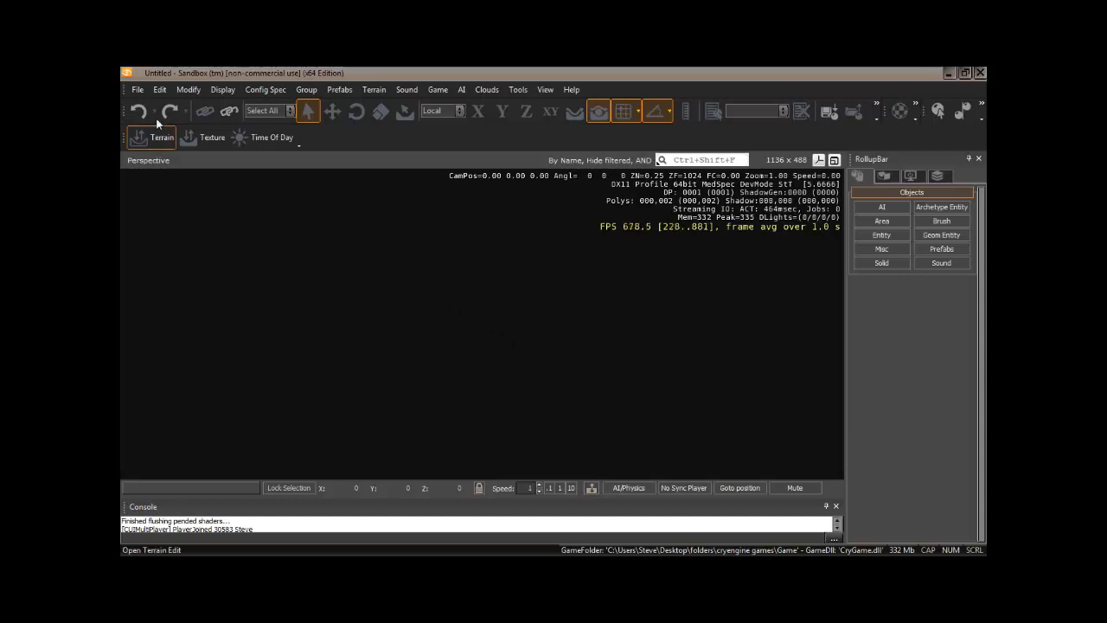
Step: Start creating a new level
{"action": "left_click", "coordinate": [137, 89]}
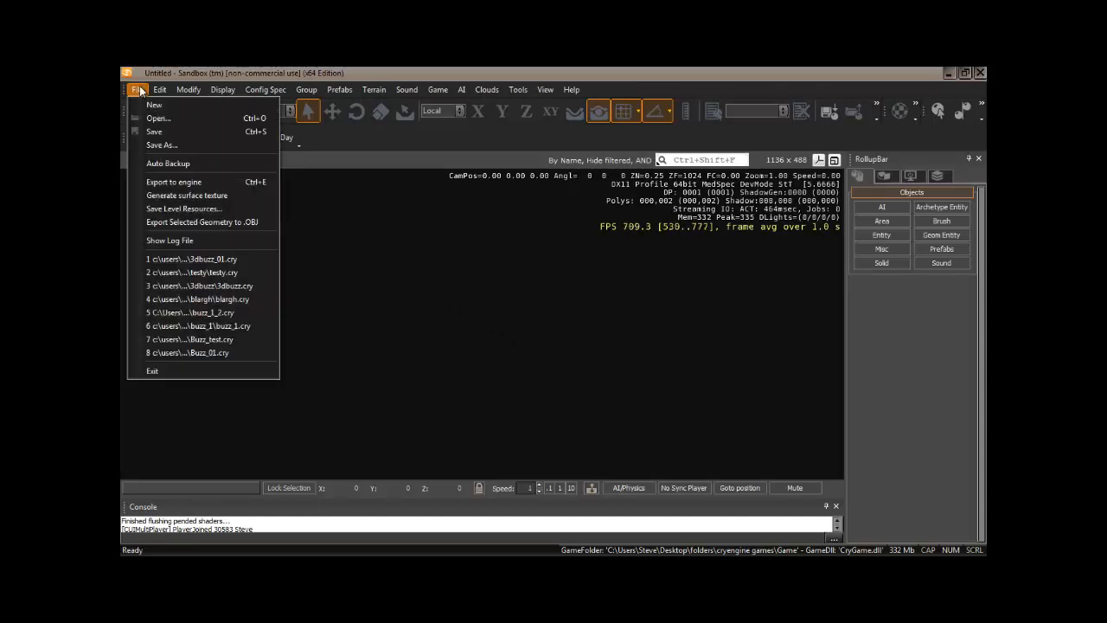
{"action": "left_click", "coordinate": [153, 105]}
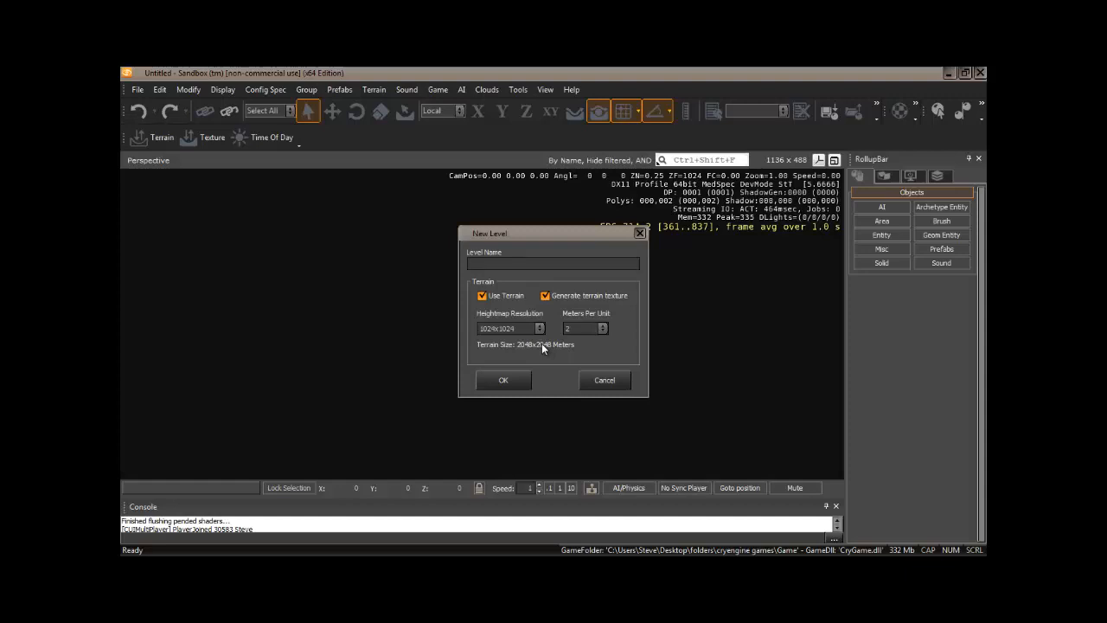
{"action": "left_click", "coordinate": [540, 329]}
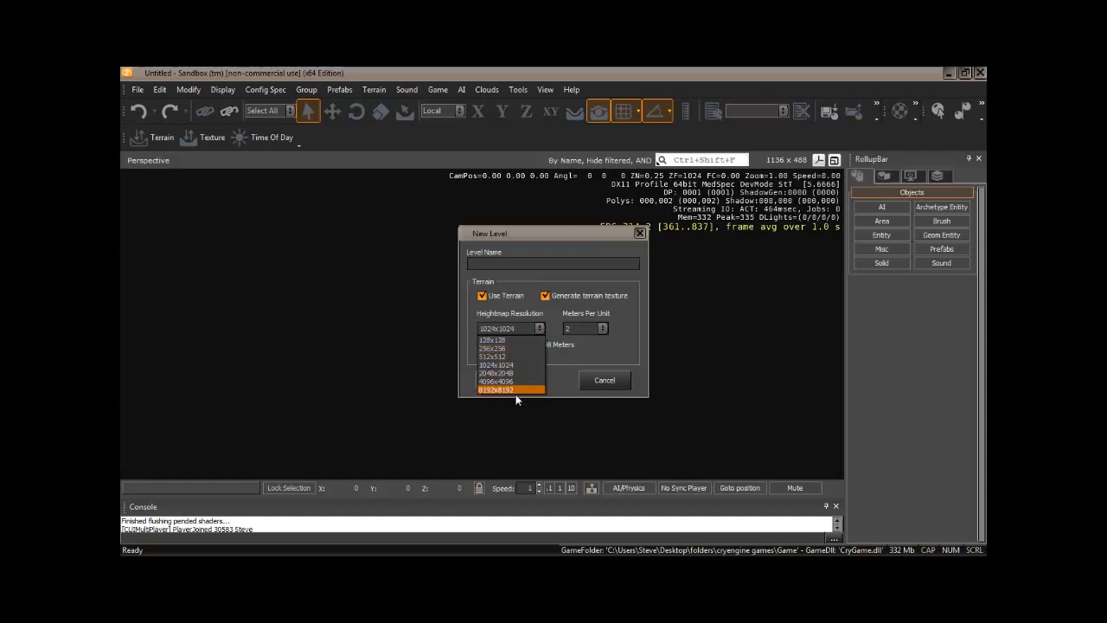
{"action": "left_click", "coordinate": [540, 328]}
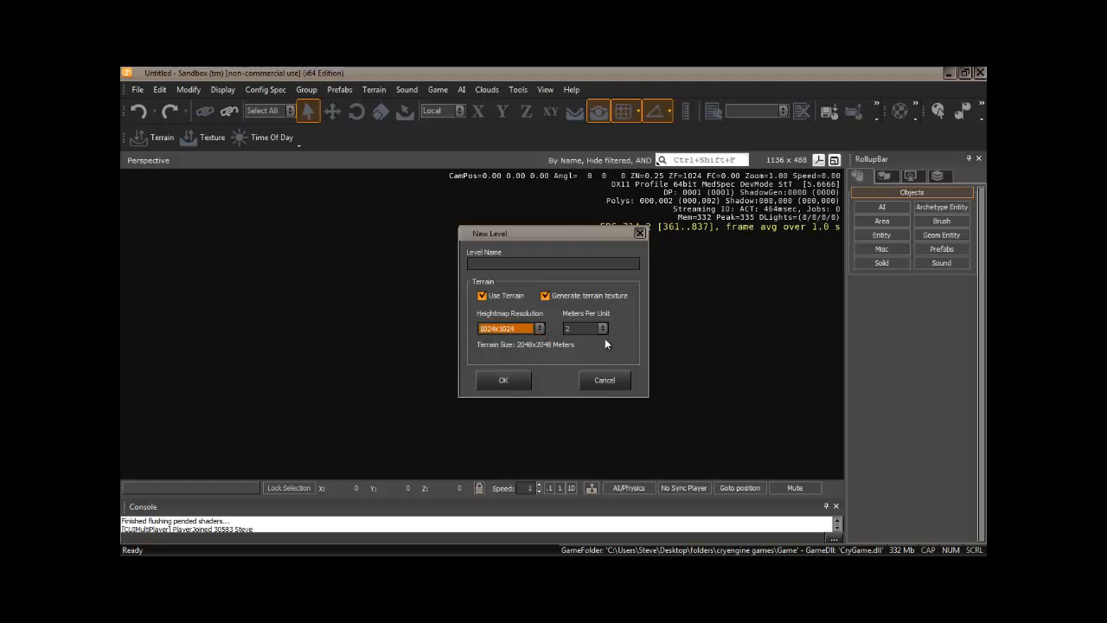
{"action": "left_click", "coordinate": [602, 329]}
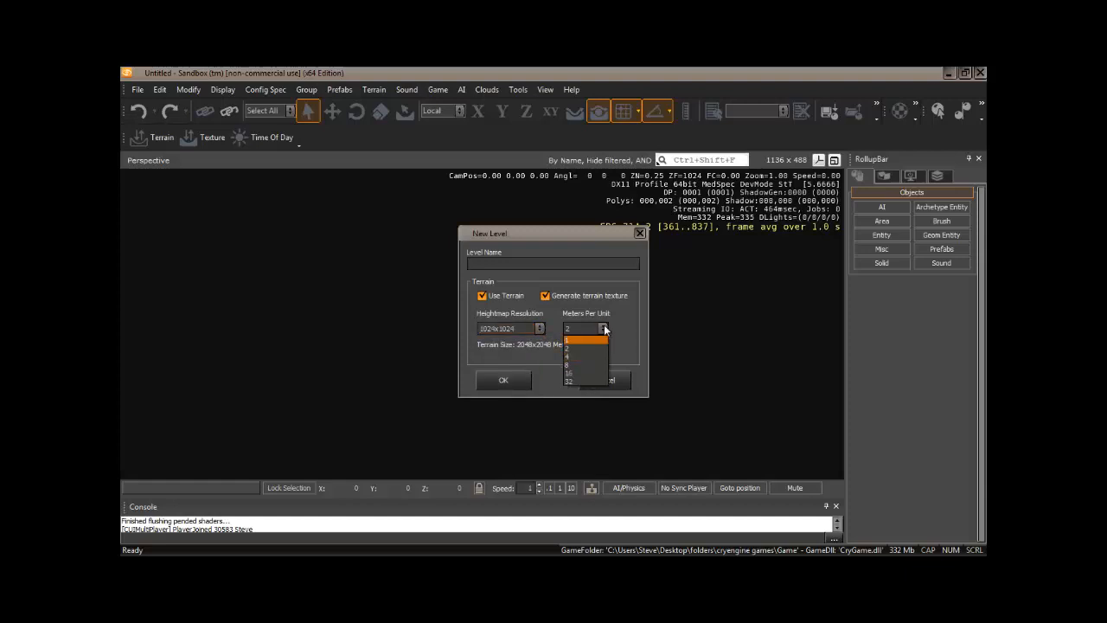
{"action": "left_click", "coordinate": [603, 328]}
{"action": "left_click", "coordinate": [602, 329]}
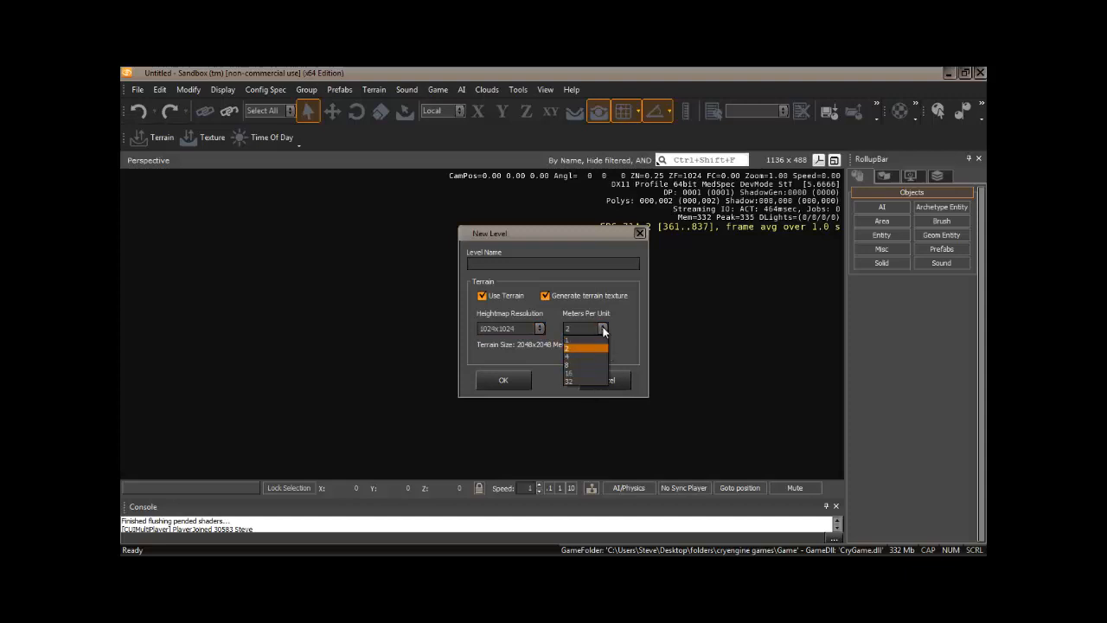
{"action": "left_click", "coordinate": [603, 329]}
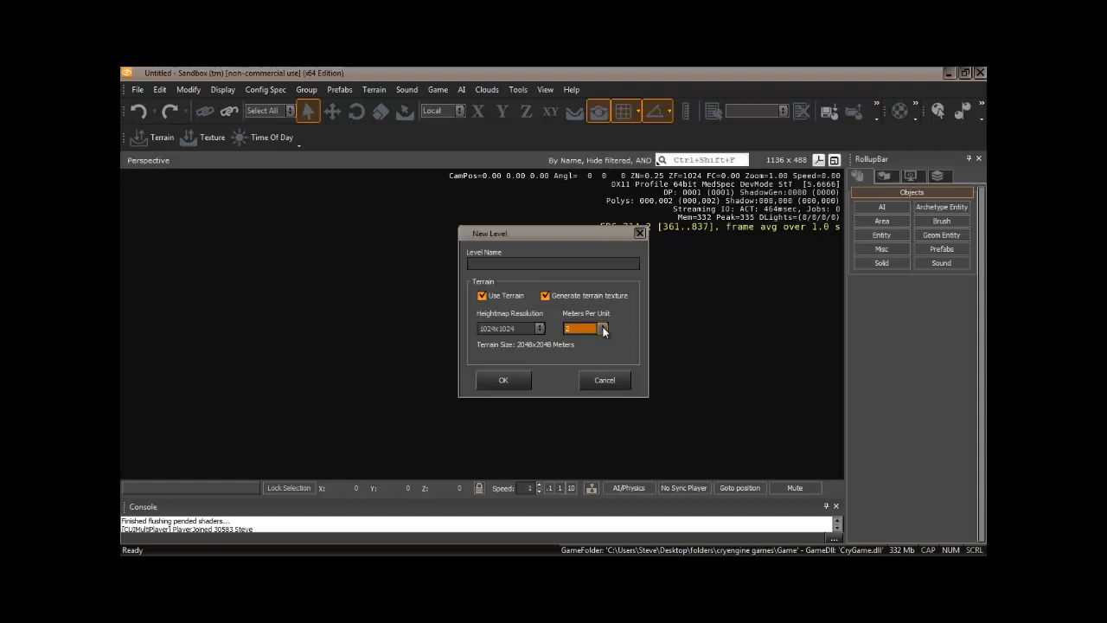
Step: Set the new level's heightmap resolution to 256x256 and its meters per unit to 1
{"action": "left_click", "coordinate": [540, 329]}
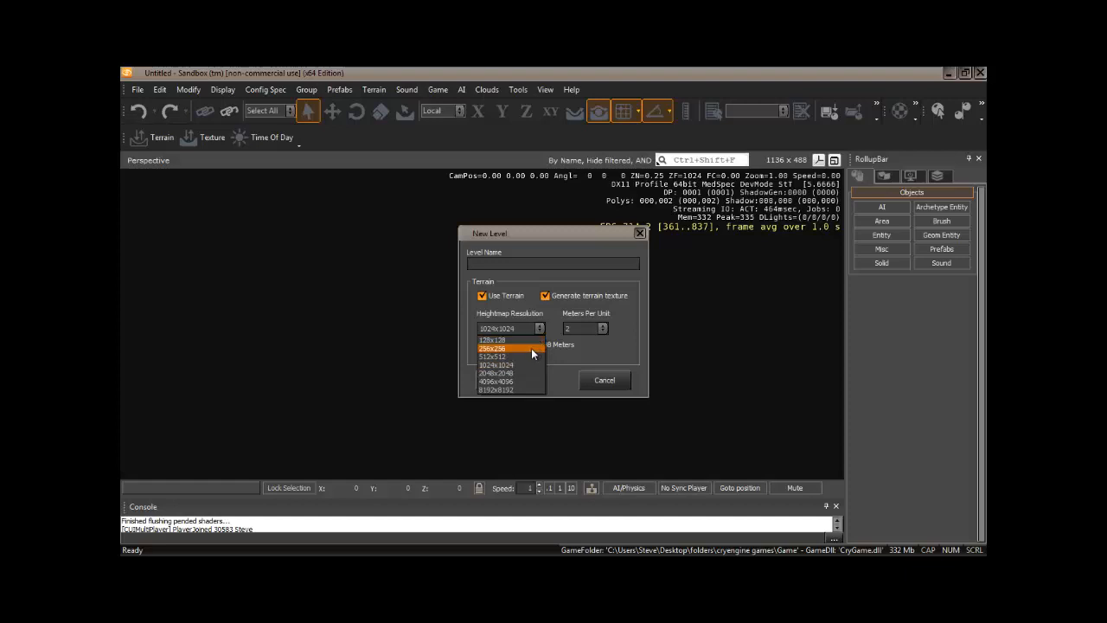
{"action": "left_click", "coordinate": [531, 347]}
{"action": "left_click", "coordinate": [603, 329]}
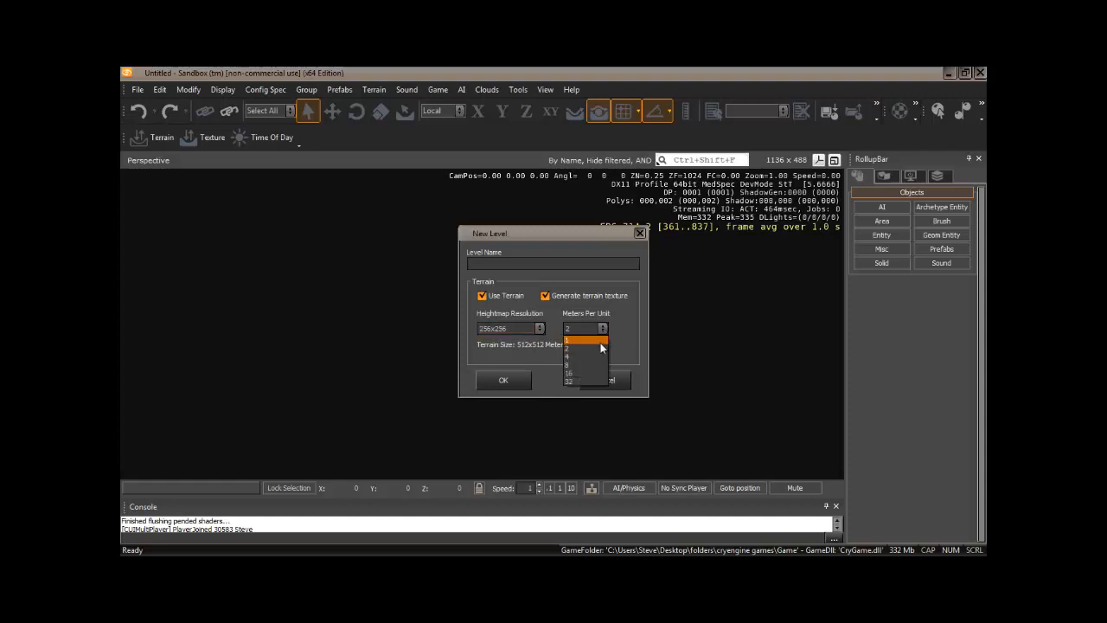
{"action": "left_click", "coordinate": [596, 338]}
Step: Name the level 3dbuzz01 and create it with terrain and a generated terrain texture
{"action": "left_click", "coordinate": [486, 263]}
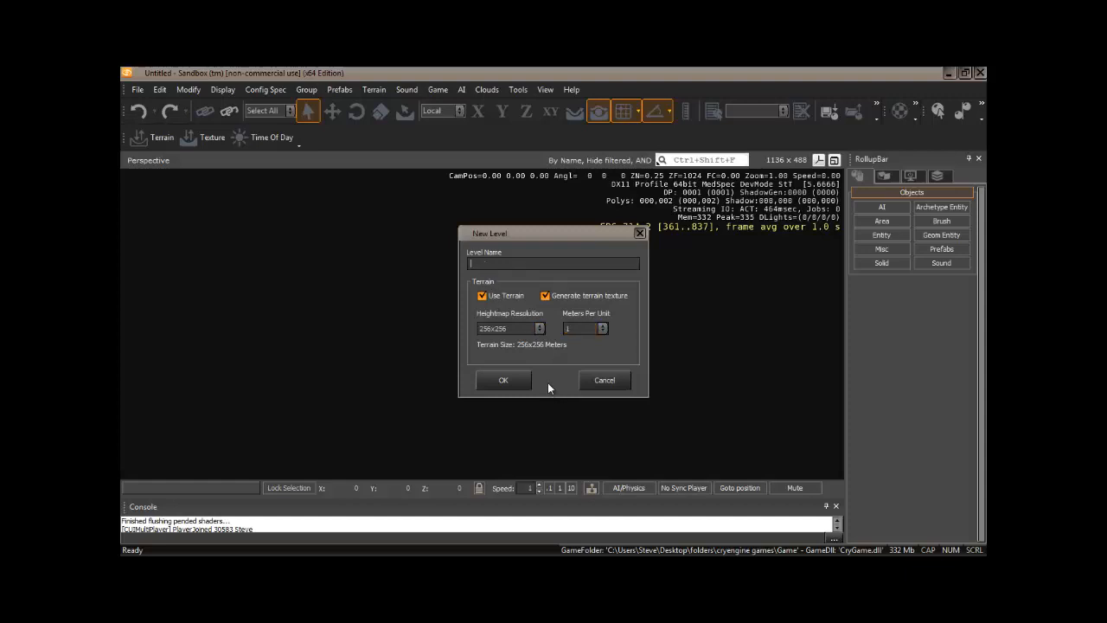
{"action": "type", "text": "3dbl"}
{"action": "type", "text": "uzz"}
{"action": "type", "text": "01"}
{"action": "left_click", "coordinate": [509, 381]}
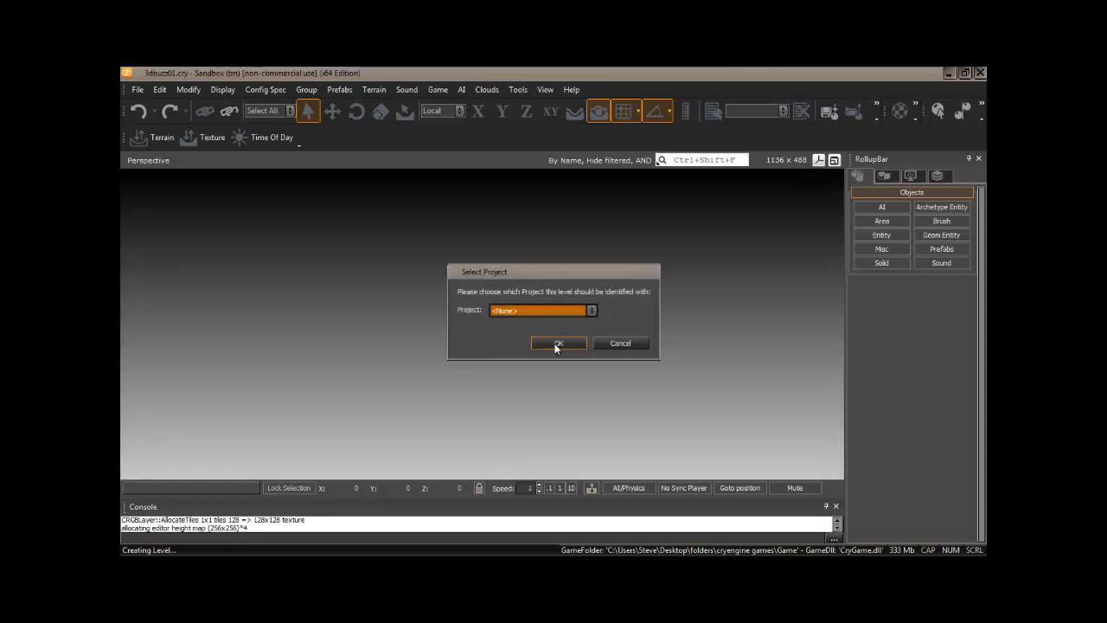
Step: Leave the level's project as None and generate its surface texture at 2048 x 2048 in high quality
{"action": "left_click", "coordinate": [558, 344]}
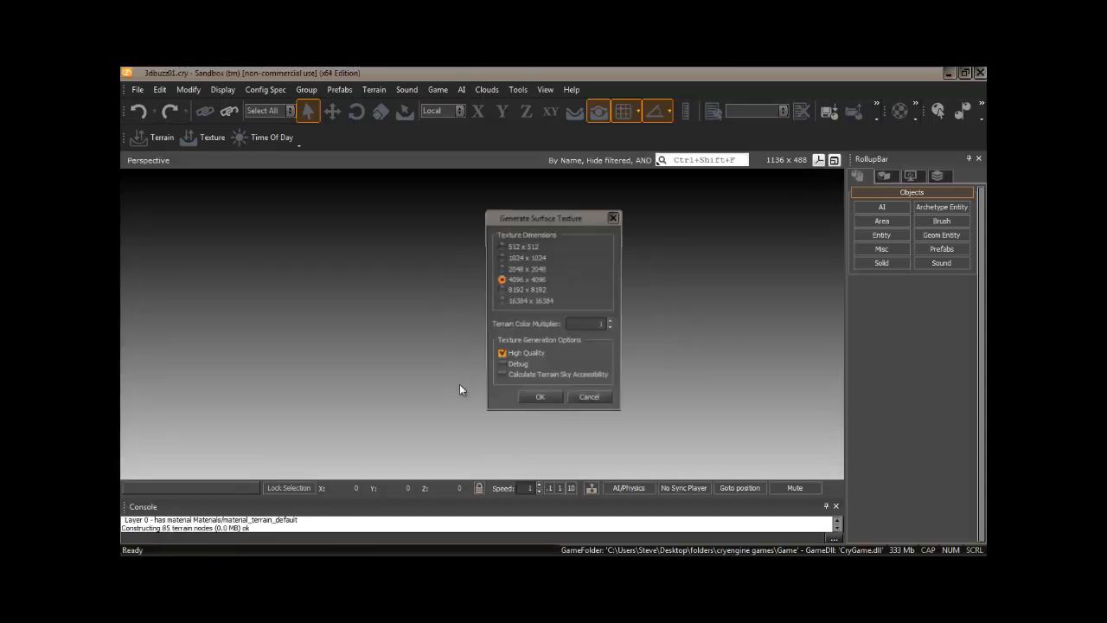
{"action": "left_click", "coordinate": [501, 269]}
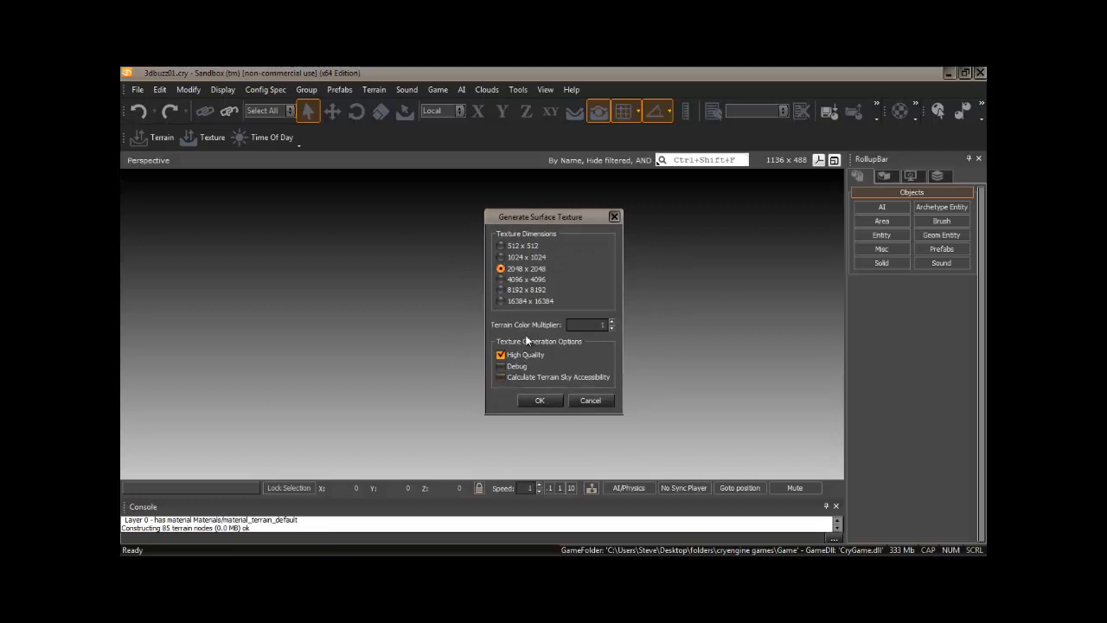
{"action": "left_click", "coordinate": [540, 400]}
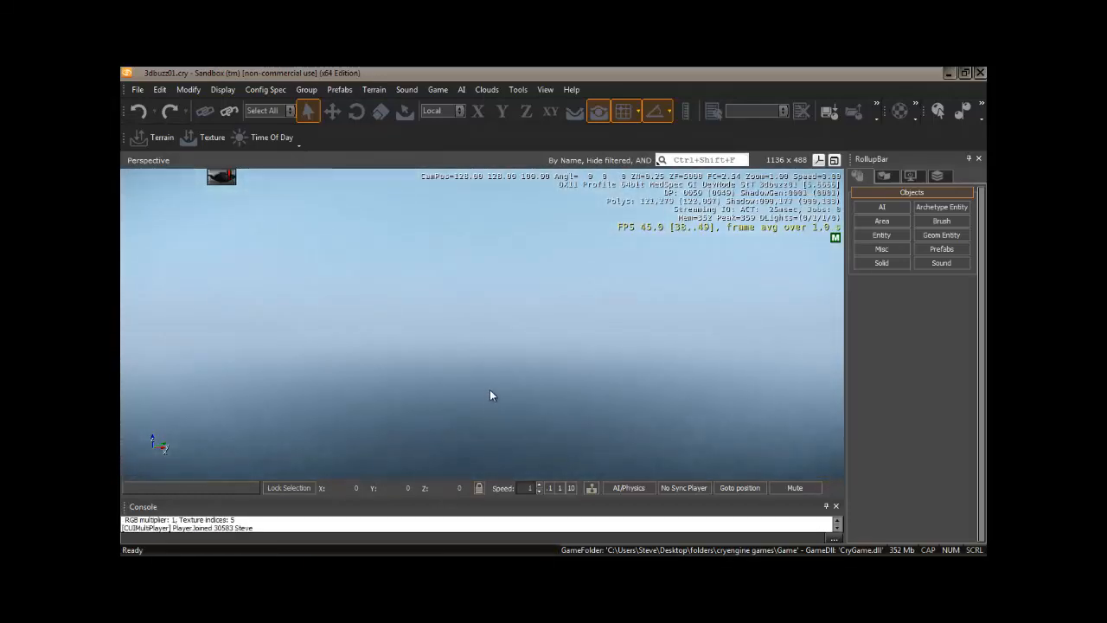
Step: Examine the new level's ocean surface and the flat terrain beneath the water
{"action": "right_click_drag", "start_coordinate": [504, 366], "coordinate": [503, 365]}
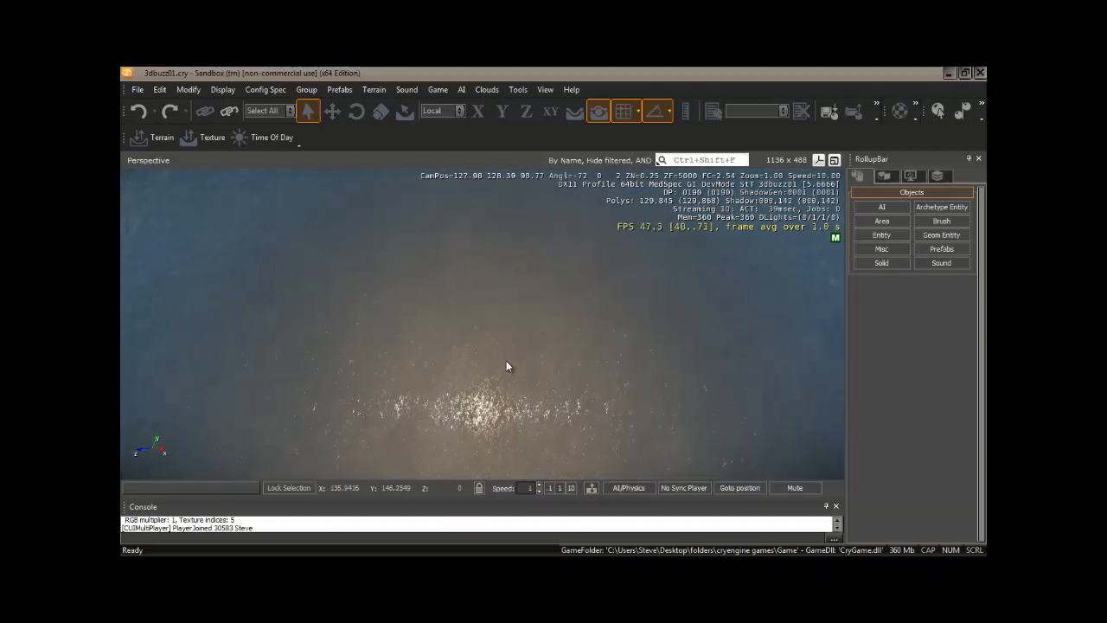
{"action": "key", "text": "w"}
{"action": "key", "text": "w"}
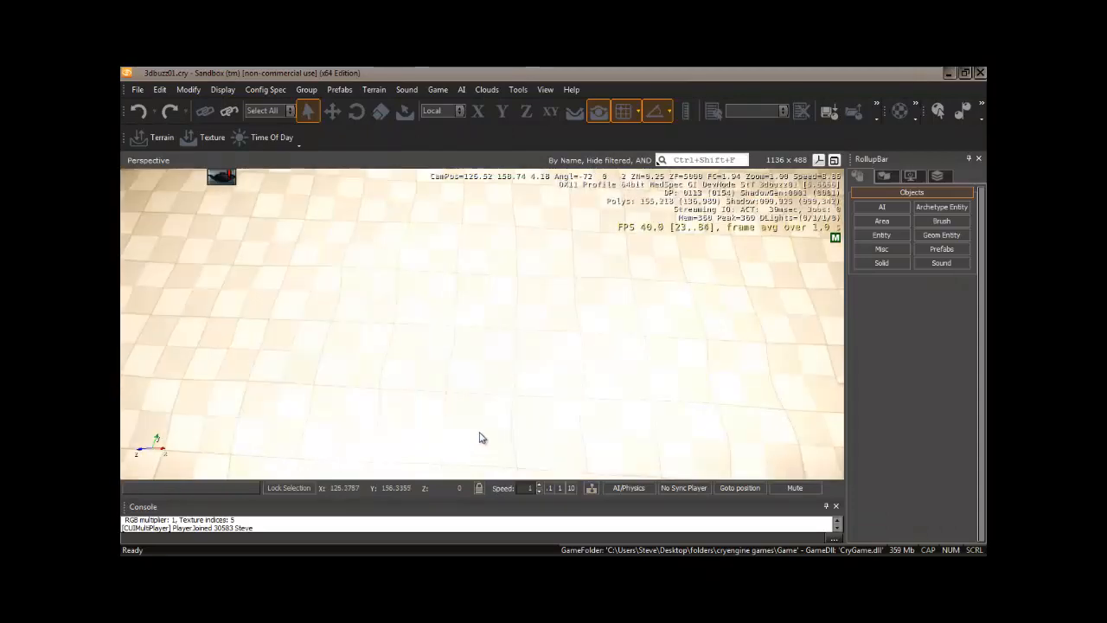
{"action": "right_click_drag", "start_coordinate": [455, 345], "coordinate": [455, 345]}
{"action": "key", "text": "s"}
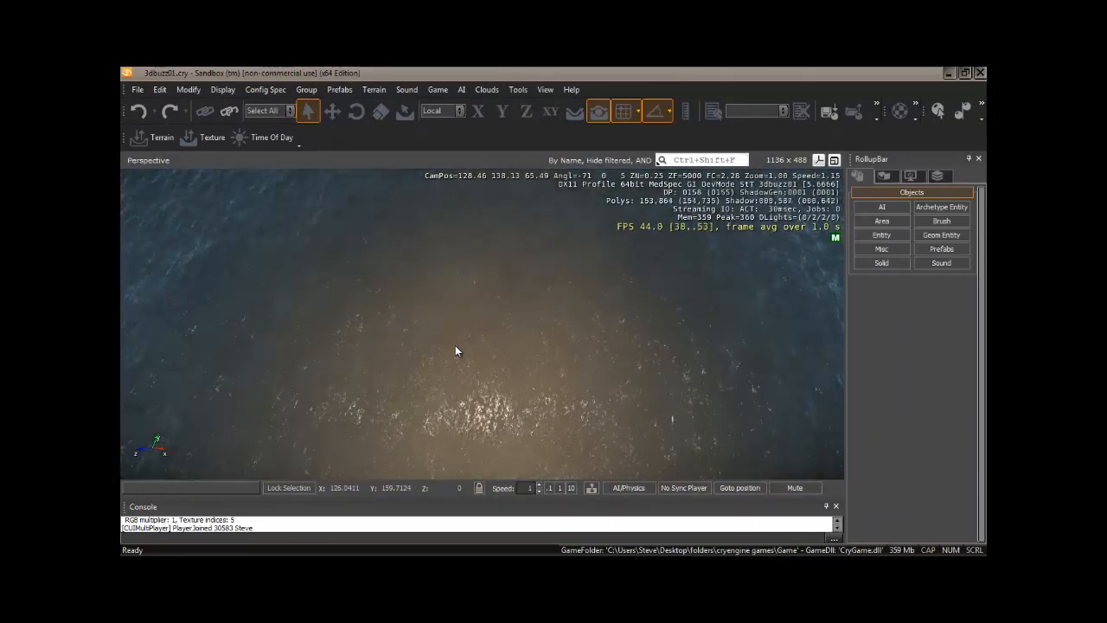
{"action": "right_click_drag", "start_coordinate": [455, 345], "coordinate": [454, 345]}
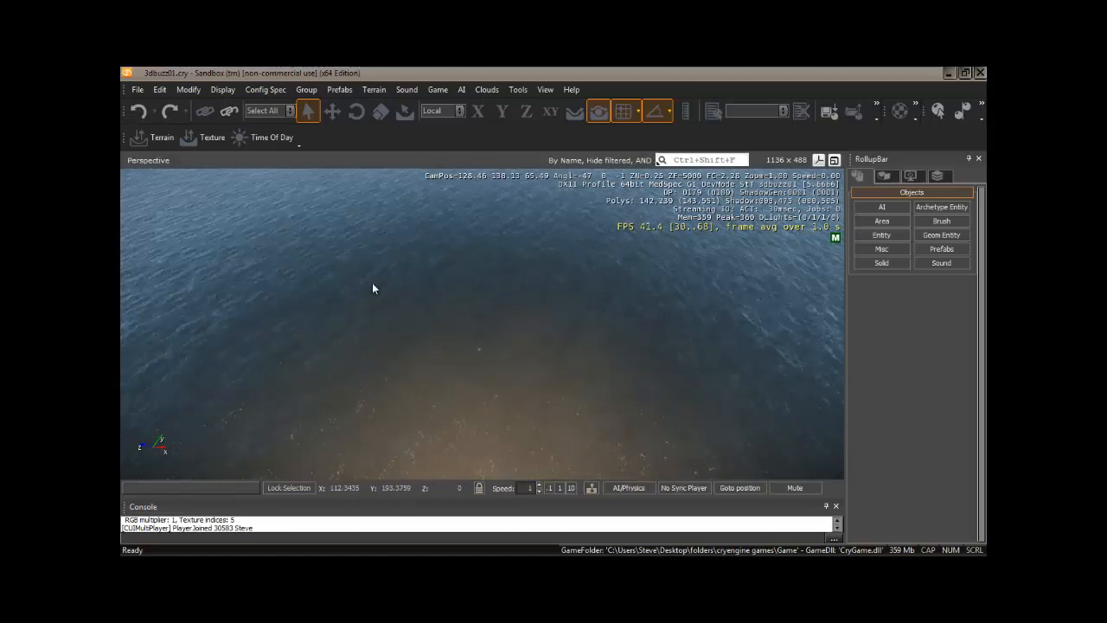
Step: Open the Terrain Editor and generate terrain with the default generation settings
{"action": "left_click", "coordinate": [159, 139]}
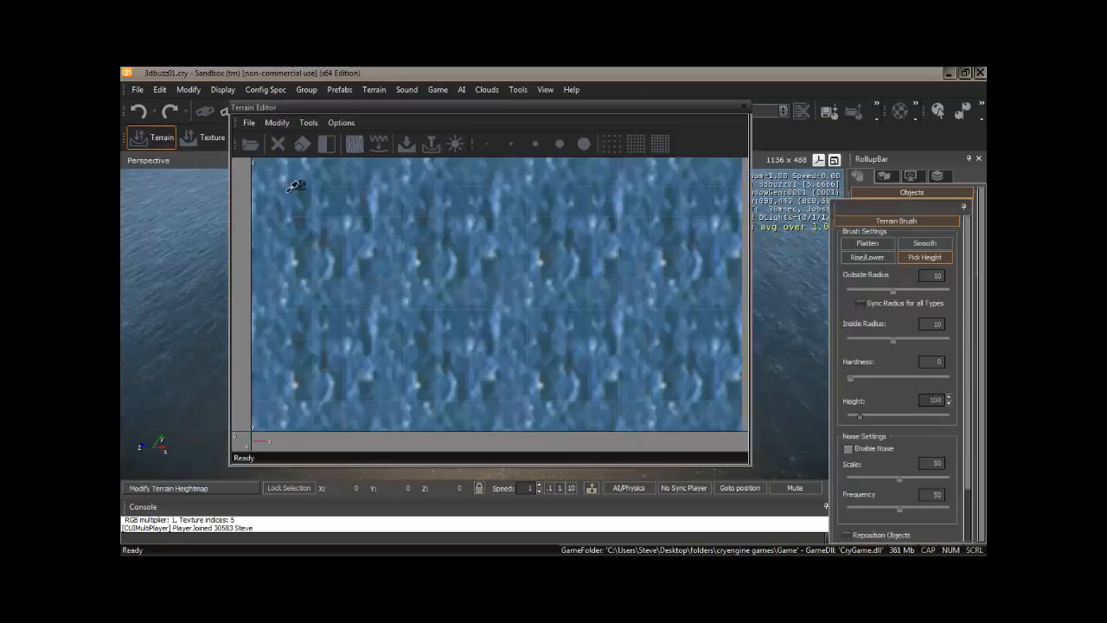
{"action": "left_click", "coordinate": [250, 124]}
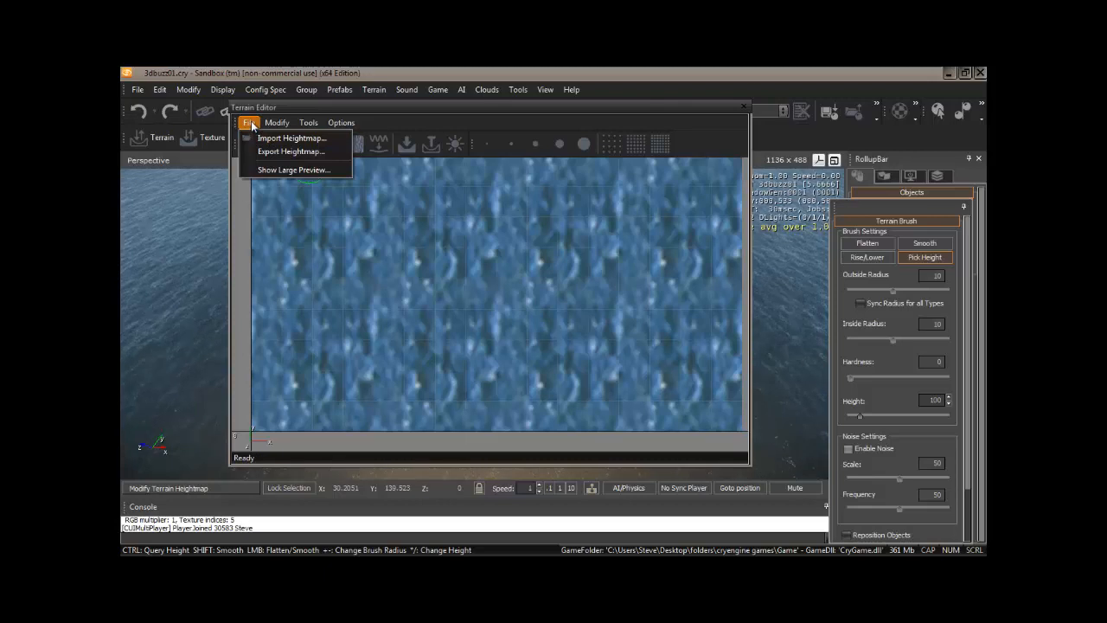
{"action": "left_click", "coordinate": [251, 125]}
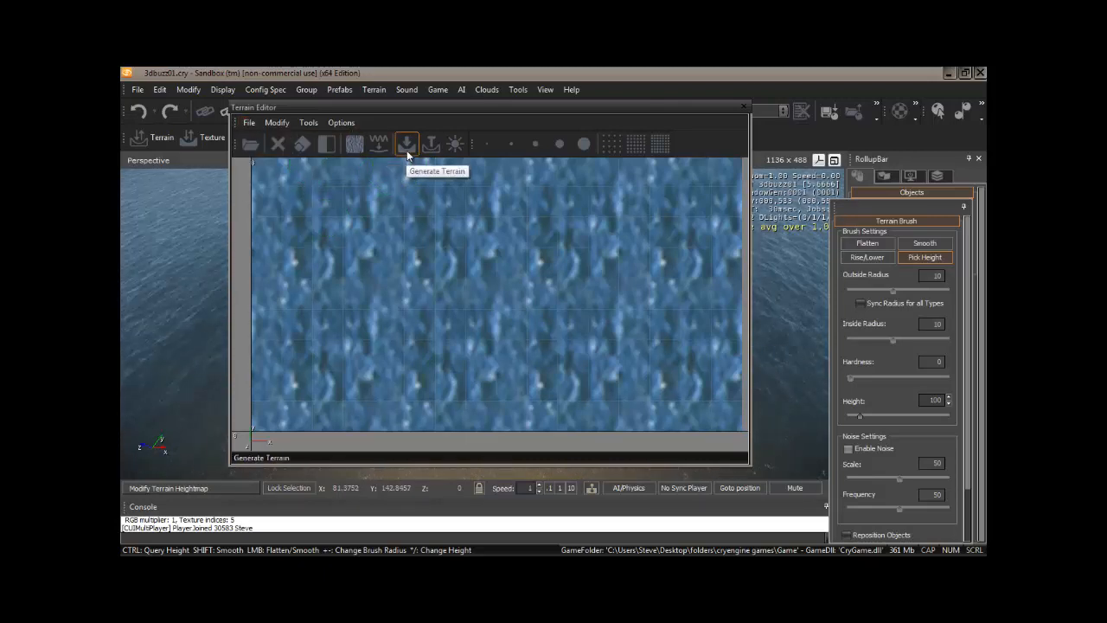
{"action": "left_click", "coordinate": [309, 124]}
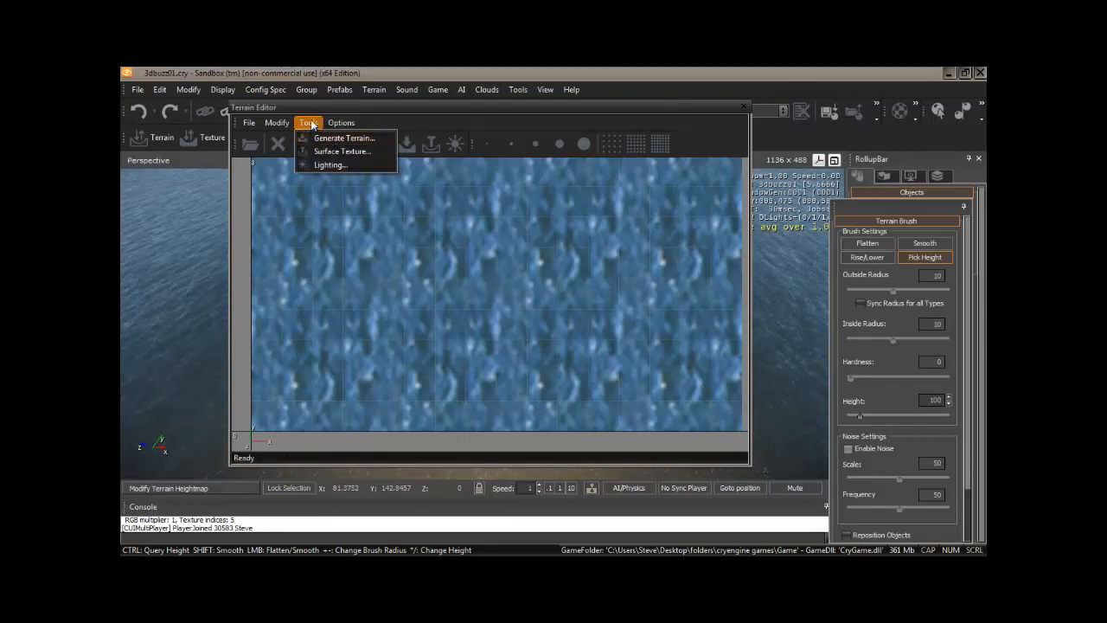
{"action": "left_click", "coordinate": [310, 121]}
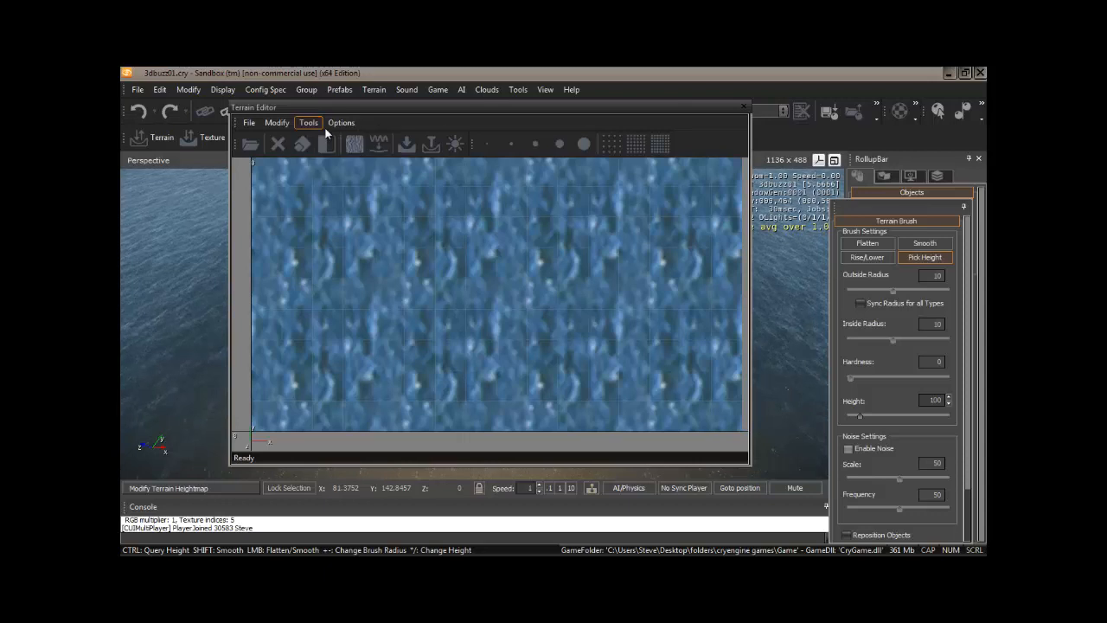
{"action": "left_click", "coordinate": [407, 145]}
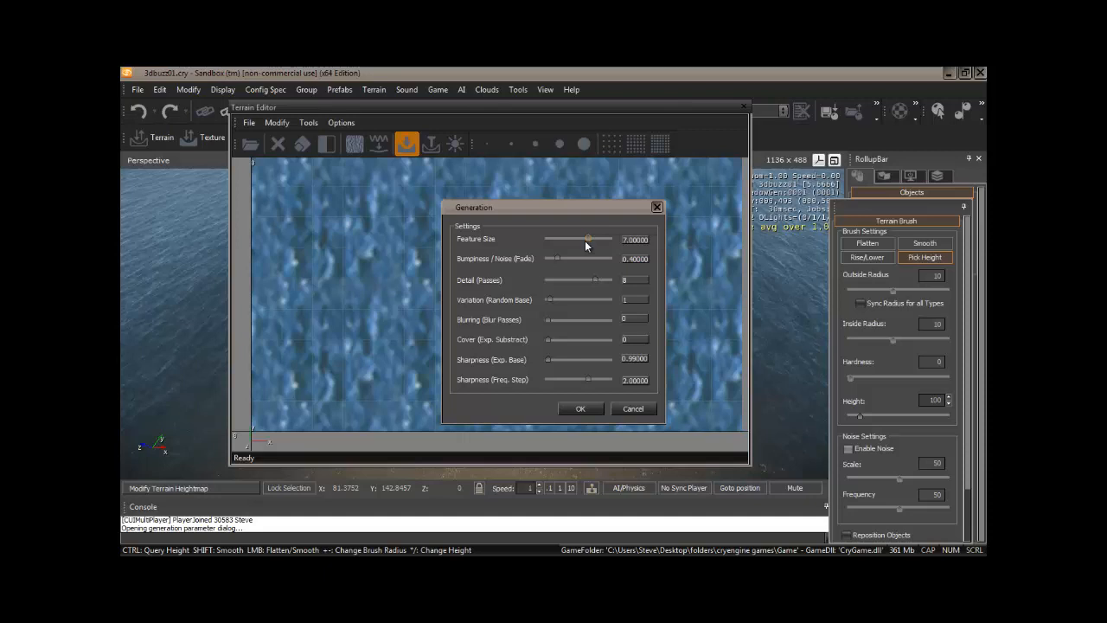
{"action": "left_click", "coordinate": [580, 408]}
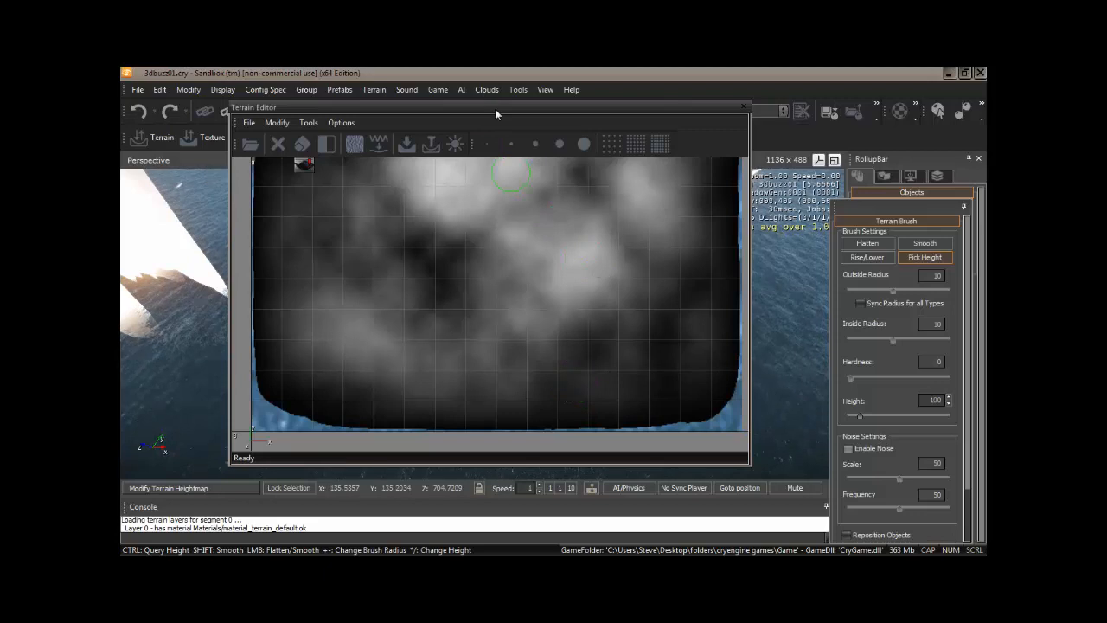
Step: Move the Terrain Editor out of the way and examine the generated terrain's height and shape in the perspective view
{"action": "left_click_drag", "start_coordinate": [496, 109], "coordinate": [521, 149]}
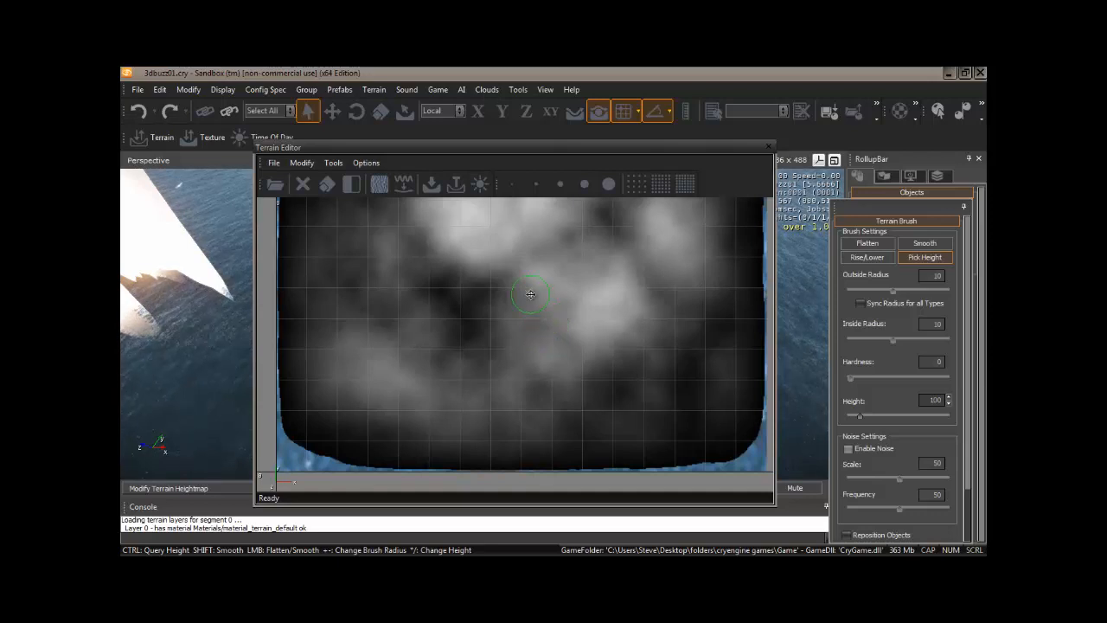
{"action": "mouse_move", "coordinate": [530, 300]}
{"action": "middle_mouse_down"}
{"action": "mouse_move", "coordinate": [558, 331]}
{"action": "mouse_move", "coordinate": [535, 424]}
{"action": "mouse_move", "coordinate": [536, 519]}
{"action": "mouse_move", "coordinate": [517, 531]}
{"action": "mouse_move", "coordinate": [519, 346]}
{"action": "mouse_move", "coordinate": [539, 321]}
{"action": "mouse_move", "coordinate": [555, 323]}
{"action": "middle_mouse_up"}
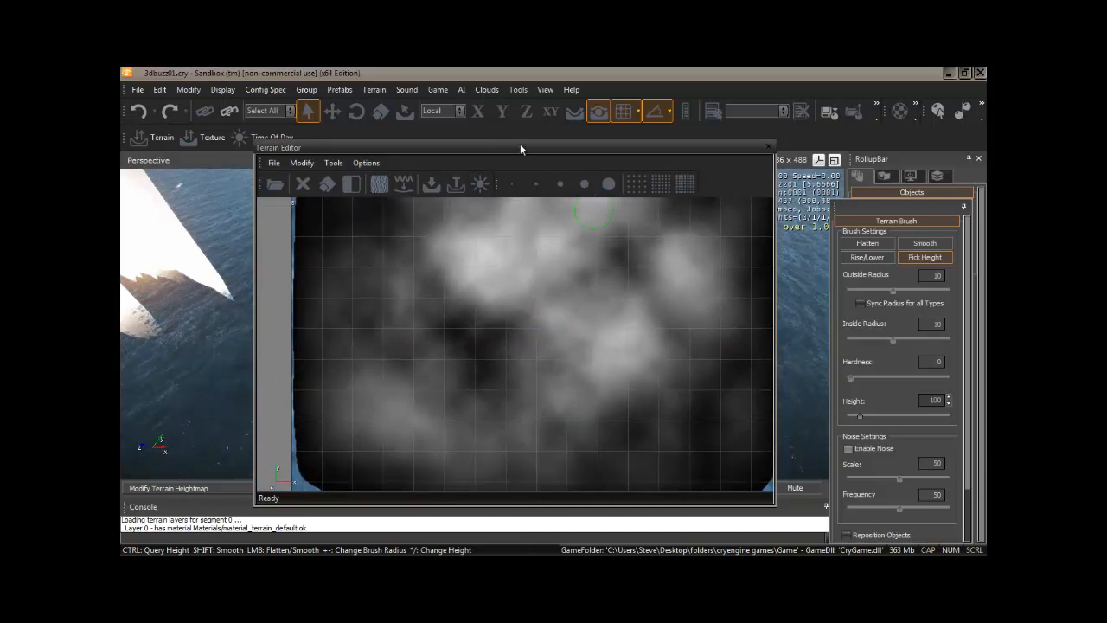
{"action": "left_click_drag", "start_coordinate": [519, 143], "coordinate": [670, 514]}
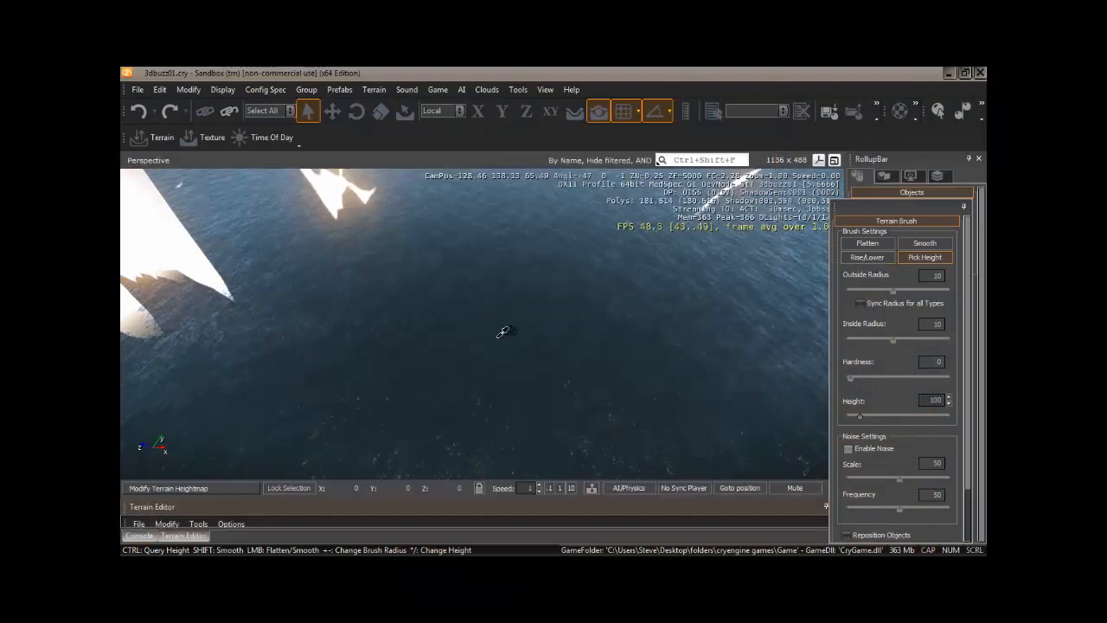
{"action": "right_click_drag", "start_coordinate": [502, 330], "coordinate": [489, 304]}
{"action": "key", "text": "s"}
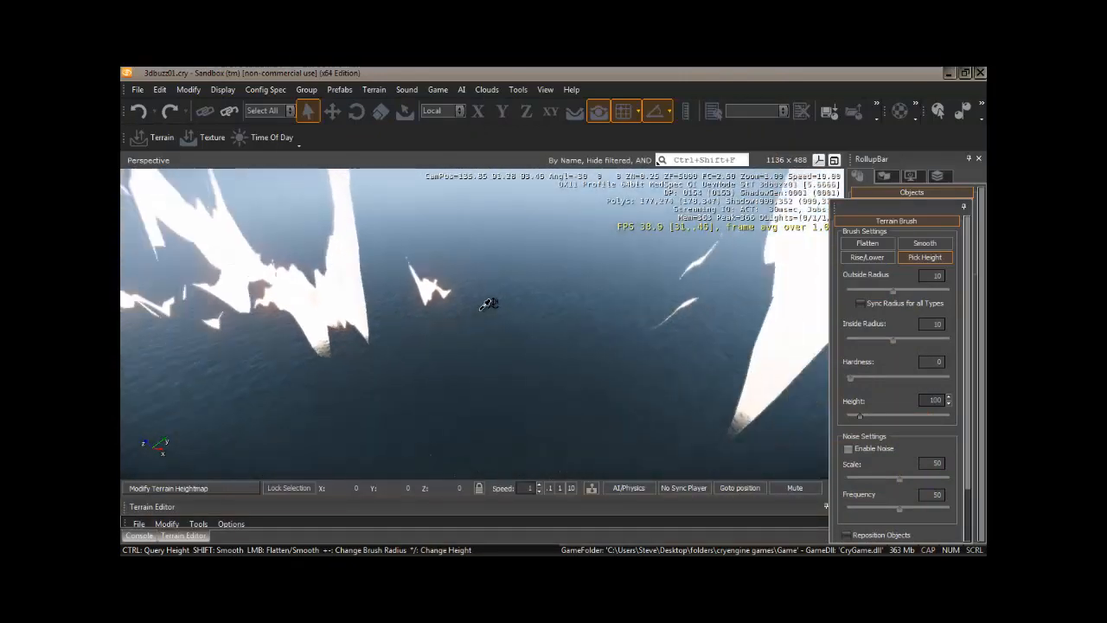
{"action": "key", "text": "s"}
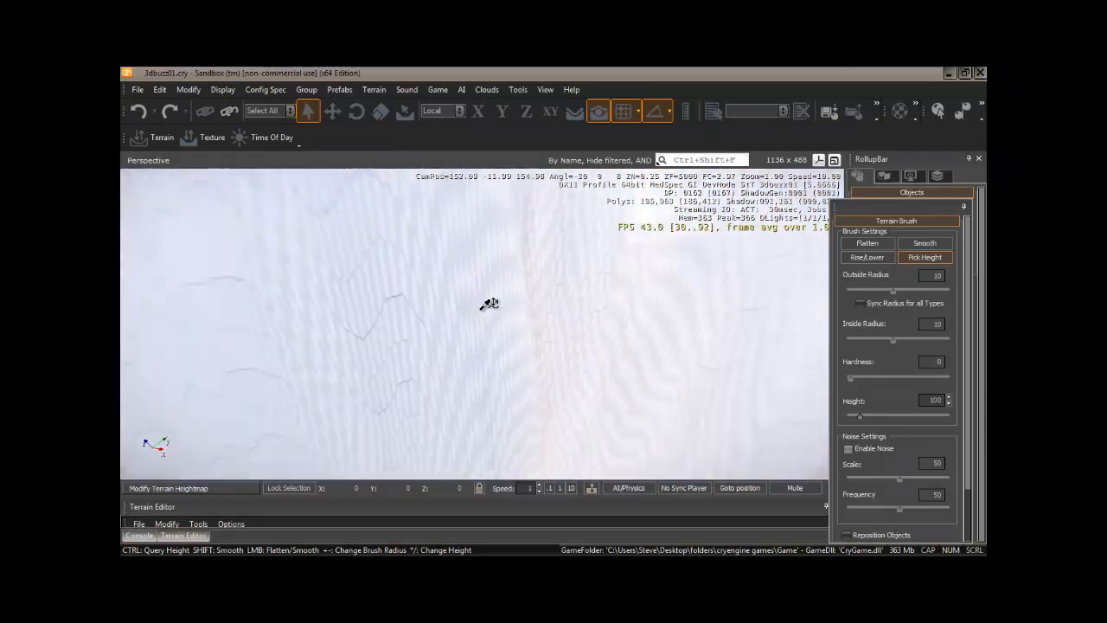
{"action": "key", "text": "s"}
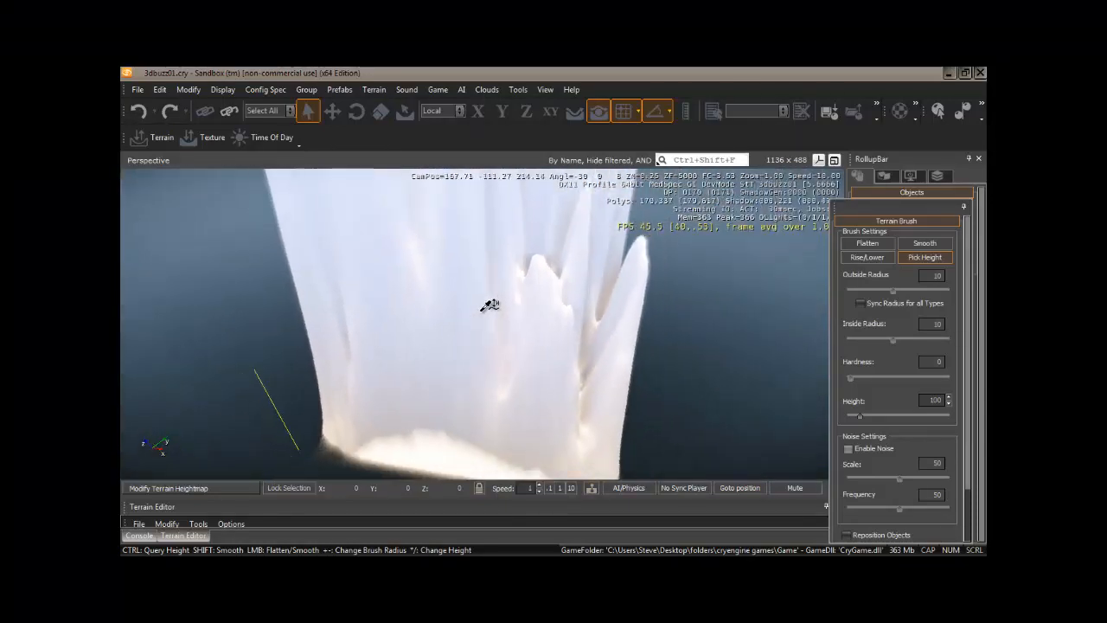
{"action": "right_click_drag", "start_coordinate": [481, 308], "coordinate": [490, 303]}
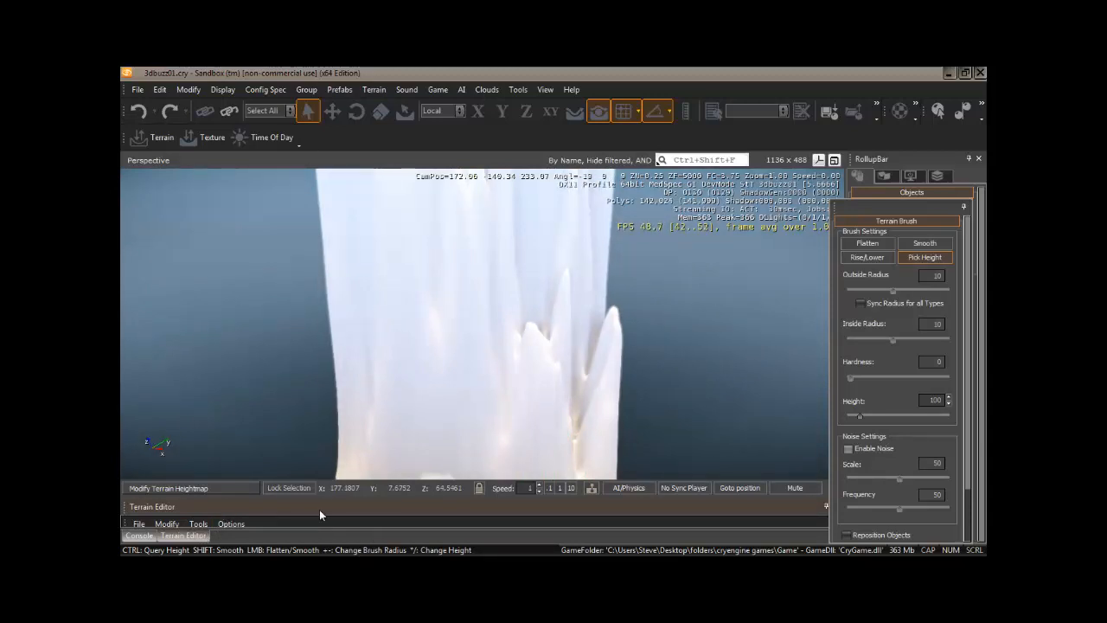
Step: Bring the Terrain Editor back over the viewport and set the maximum terrain height to 128
{"action": "left_click_drag", "start_coordinate": [321, 510], "coordinate": [445, 156]}
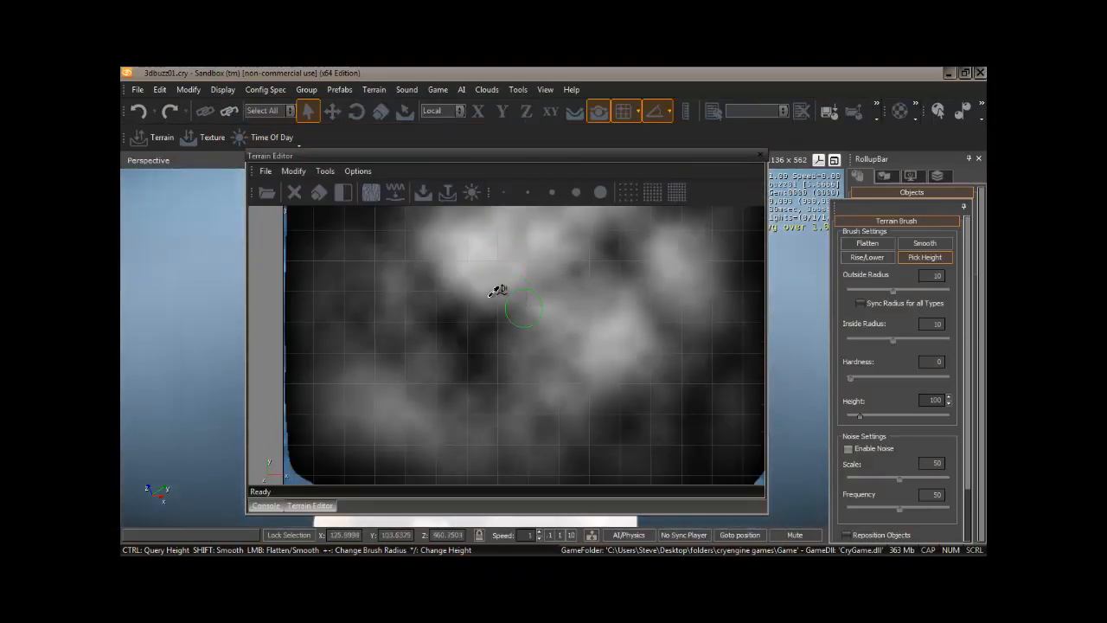
{"action": "left_click", "coordinate": [294, 173]}
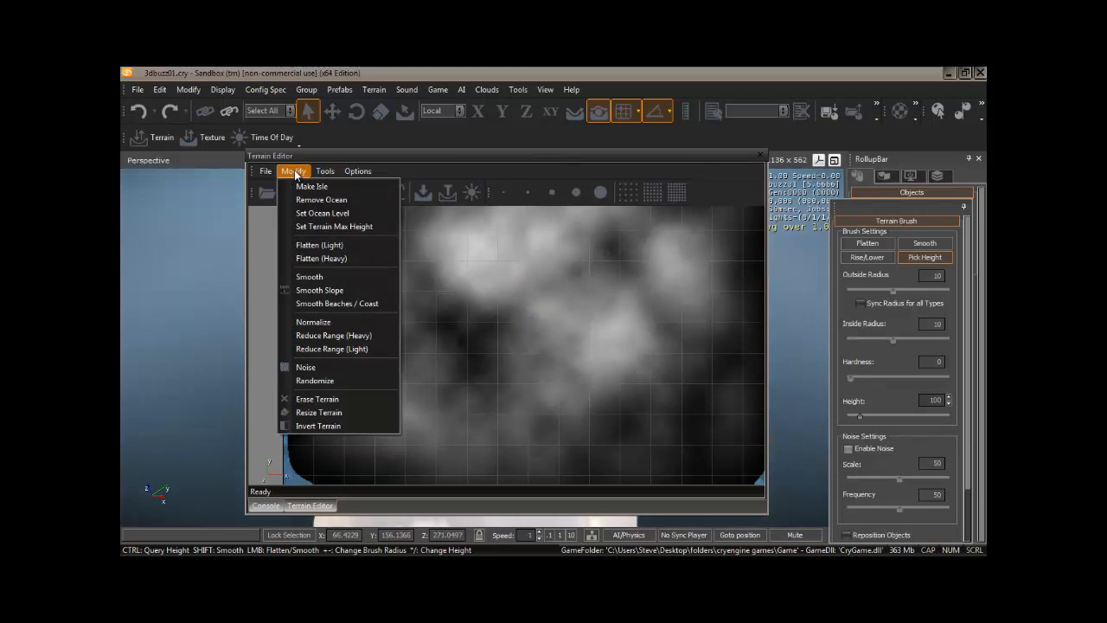
{"action": "left_click", "coordinate": [332, 225]}
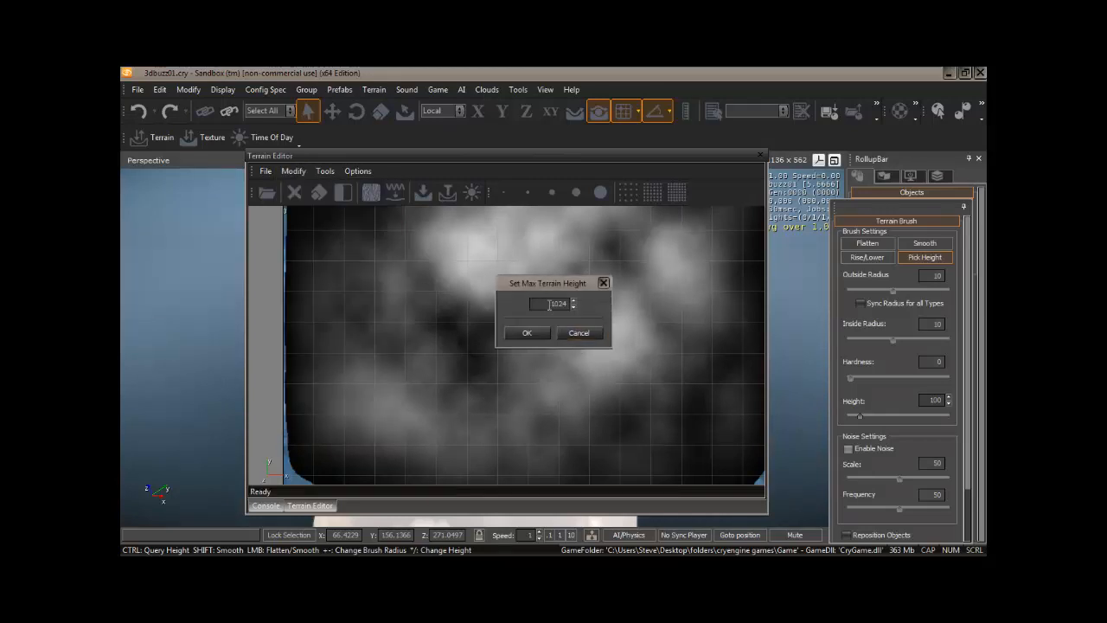
{"action": "left_click_drag", "start_coordinate": [549, 303], "coordinate": [577, 305]}
{"action": "type", "text": "128"}
{"action": "left_click", "coordinate": [537, 333]}
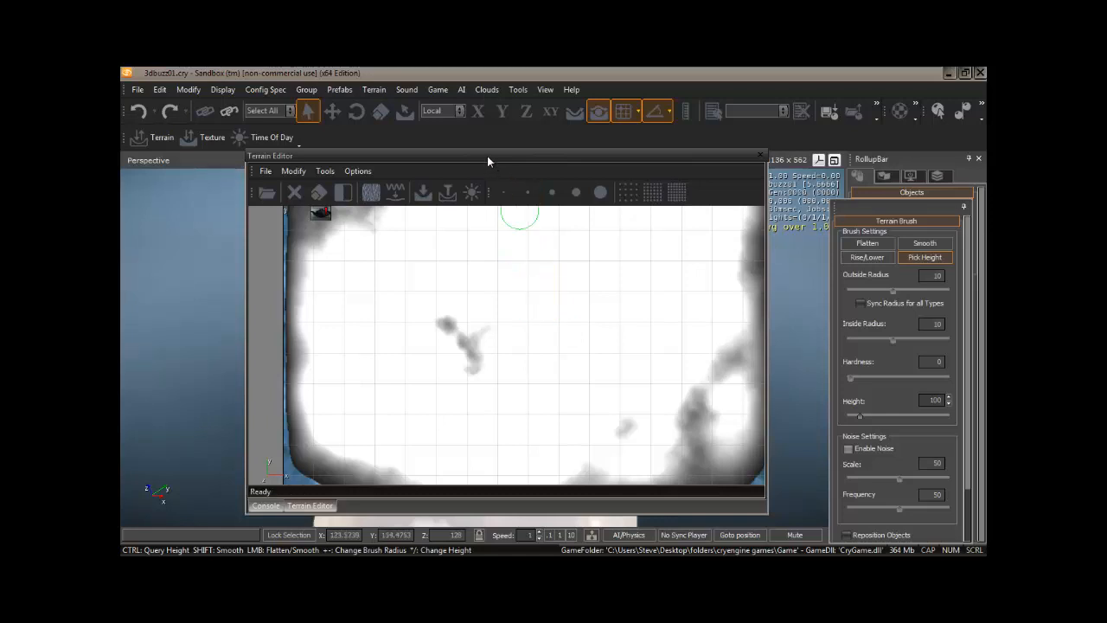
Step: Regenerate the terrain with the default generation settings and examine its shape in the perspective view
{"action": "left_click_drag", "start_coordinate": [487, 161], "coordinate": [498, 501]}
{"action": "right_click_drag", "start_coordinate": [558, 407], "coordinate": [558, 414]}
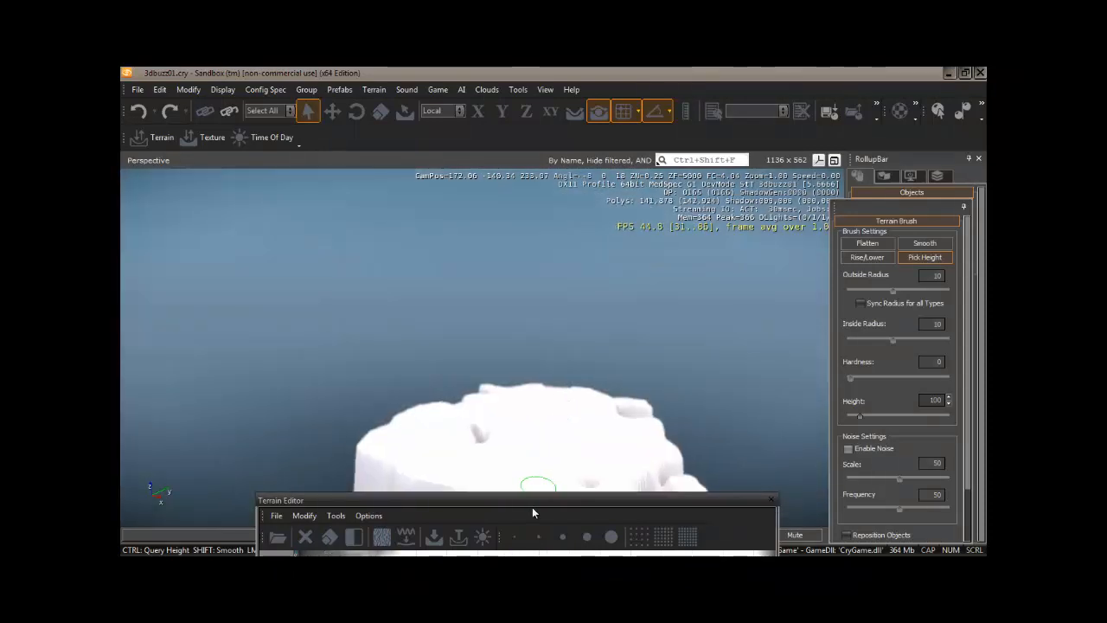
{"action": "left_click_drag", "start_coordinate": [531, 494], "coordinate": [565, 189]}
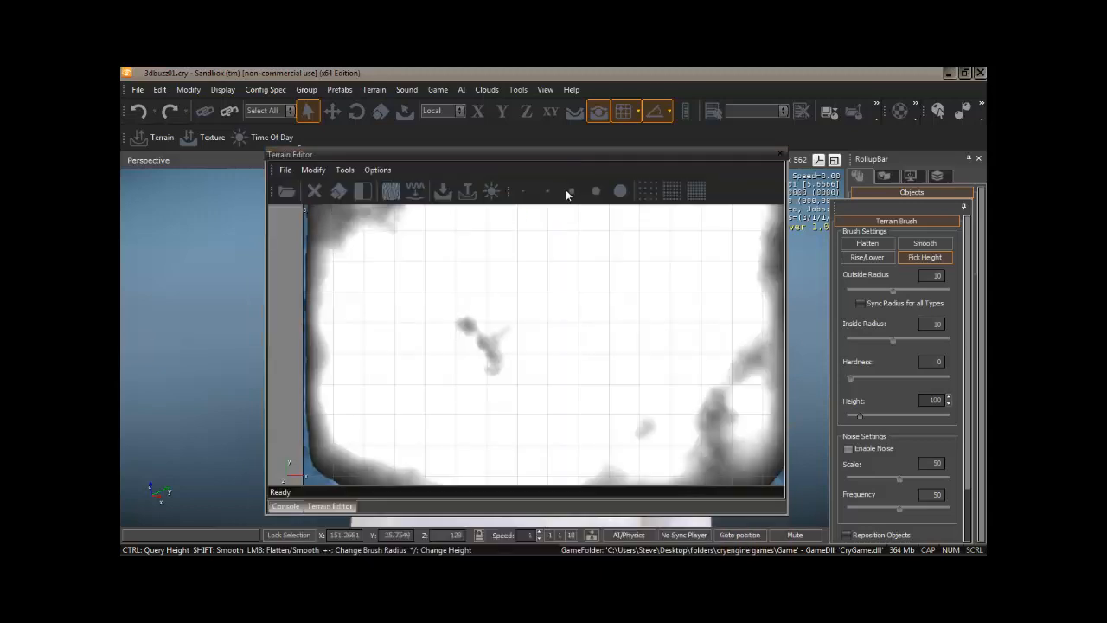
{"action": "left_click", "coordinate": [443, 190]}
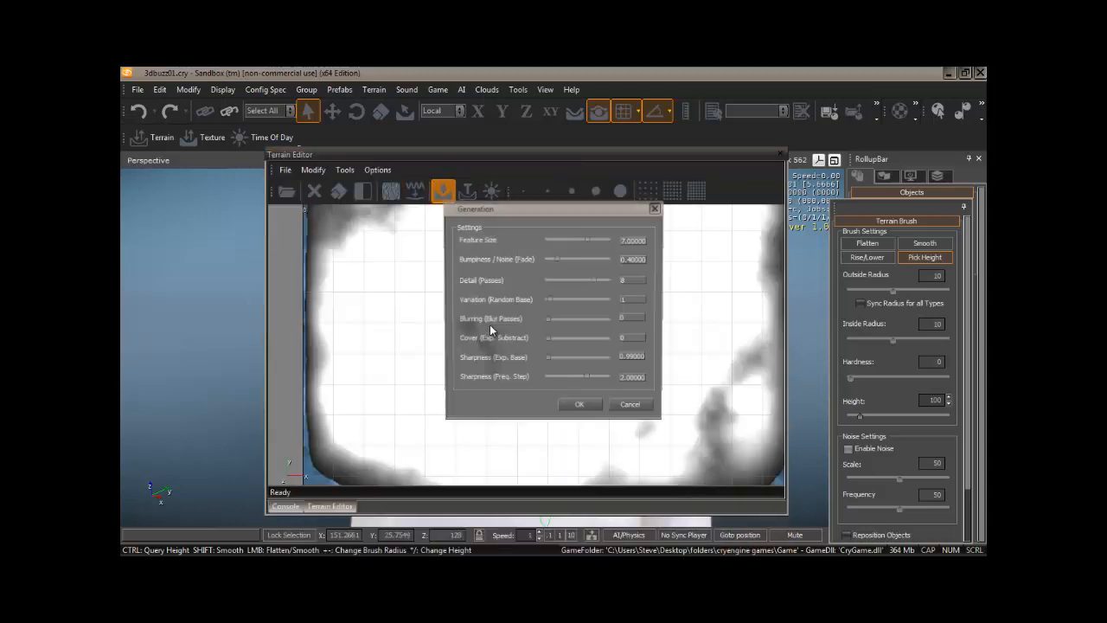
{"action": "left_click", "coordinate": [579, 404]}
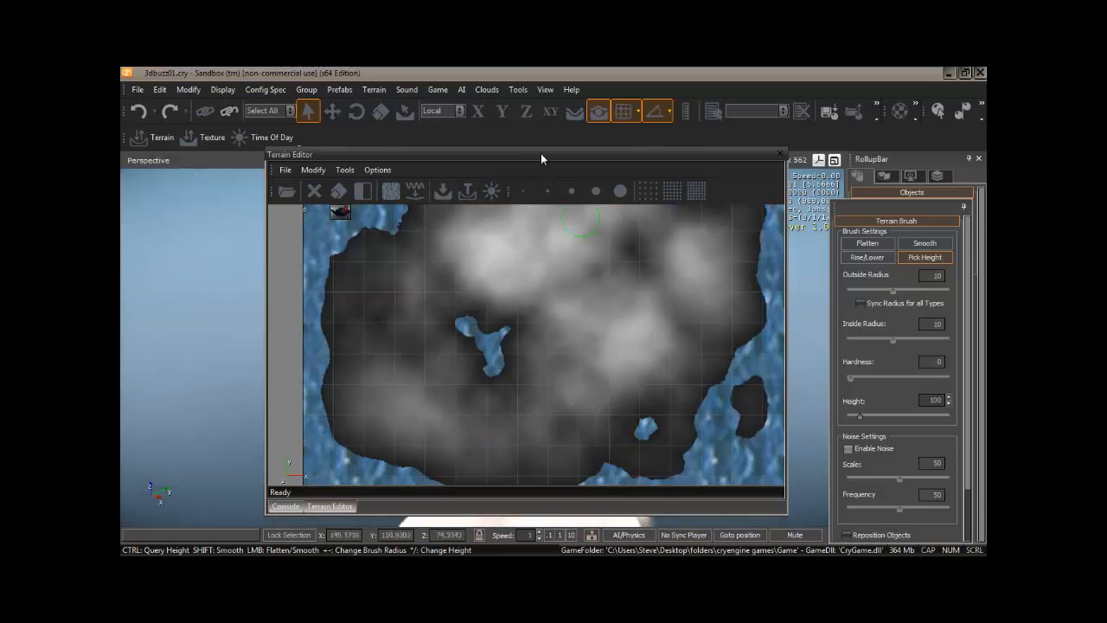
{"action": "left_click_drag", "start_coordinate": [540, 153], "coordinate": [717, 500]}
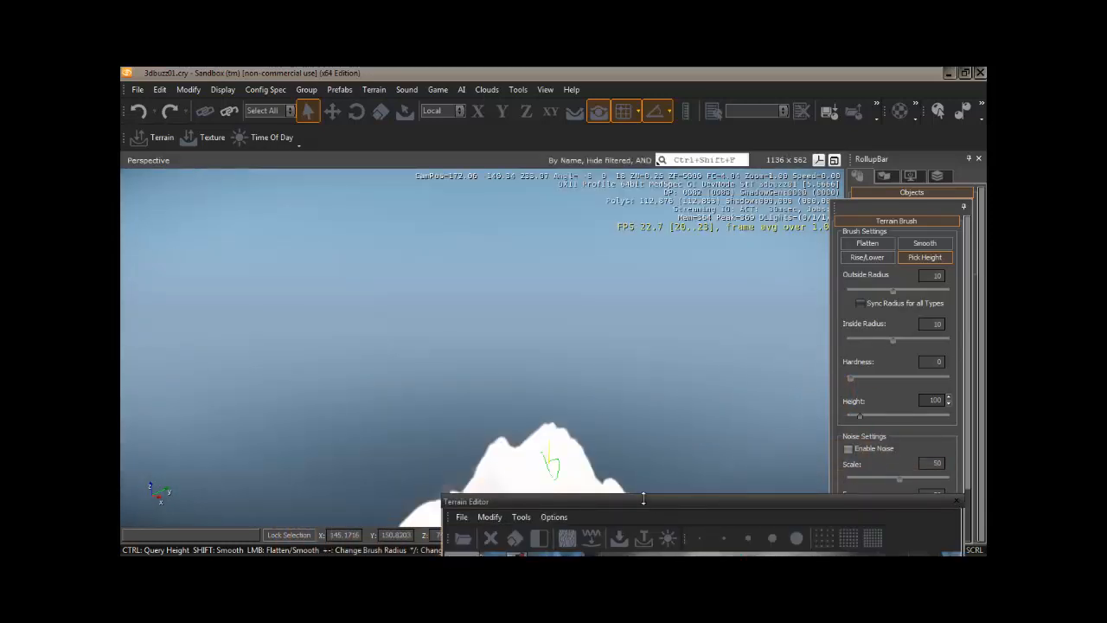
{"action": "mouse_move", "coordinate": [600, 448]}
{"action": "right_mouse_down"}
{"action": "mouse_move", "coordinate": [608, 440]}
{"action": "mouse_move", "coordinate": [600, 445]}
{"action": "right_mouse_up"}
{"action": "left_click_drag", "start_coordinate": [734, 497], "coordinate": [555, 154]}
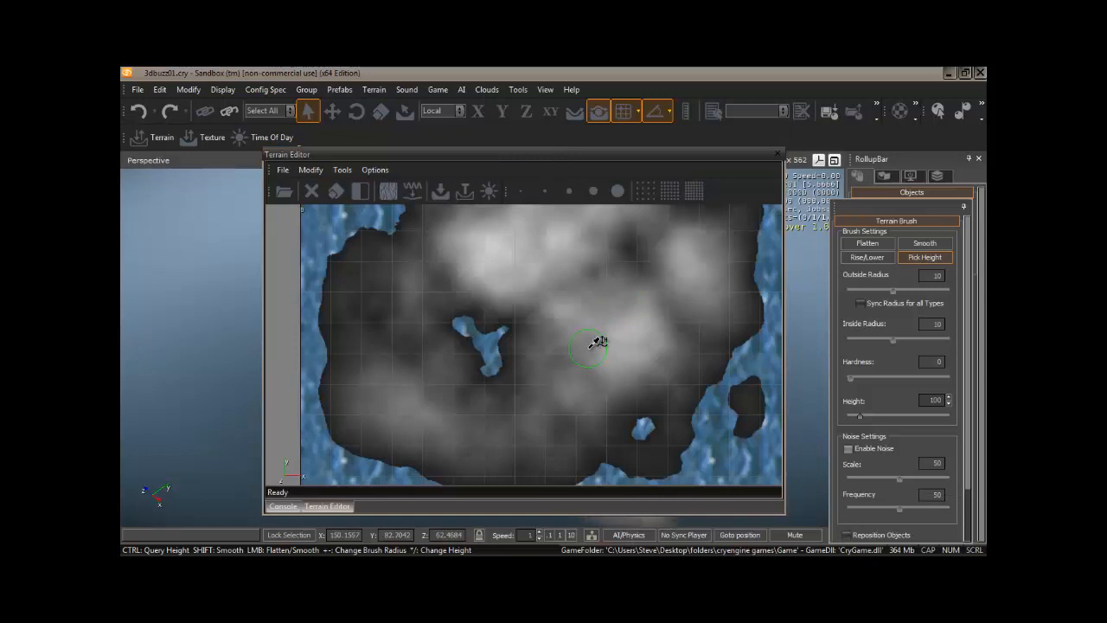
Step: Erase the entire heightmap and check the maximum terrain height setting, accepting it as is
{"action": "left_click", "coordinate": [312, 192]}
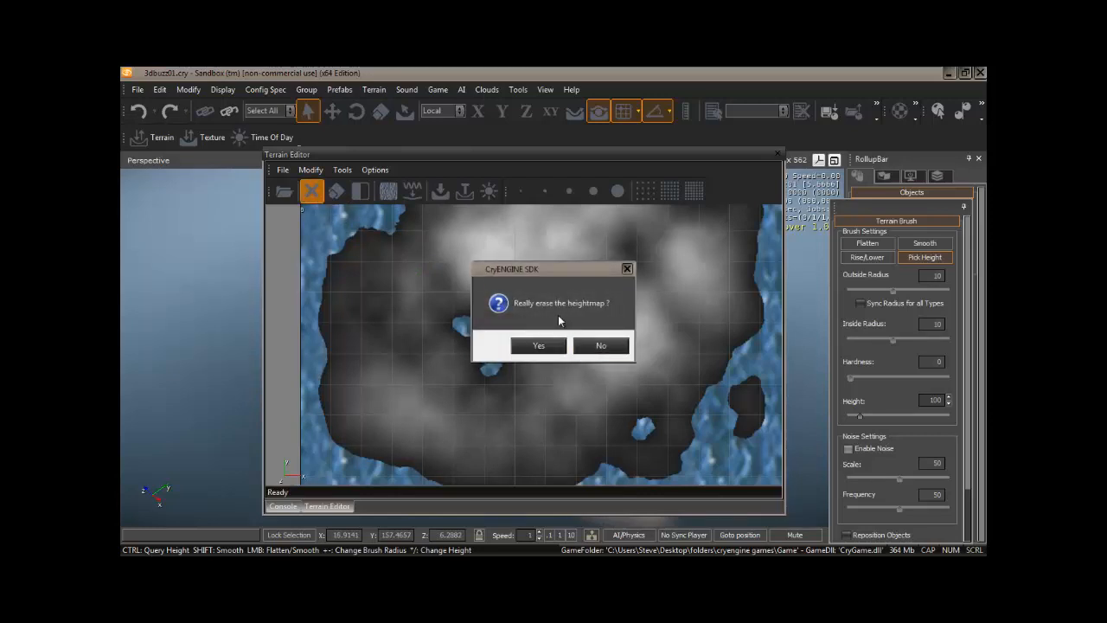
{"action": "left_click", "coordinate": [538, 346]}
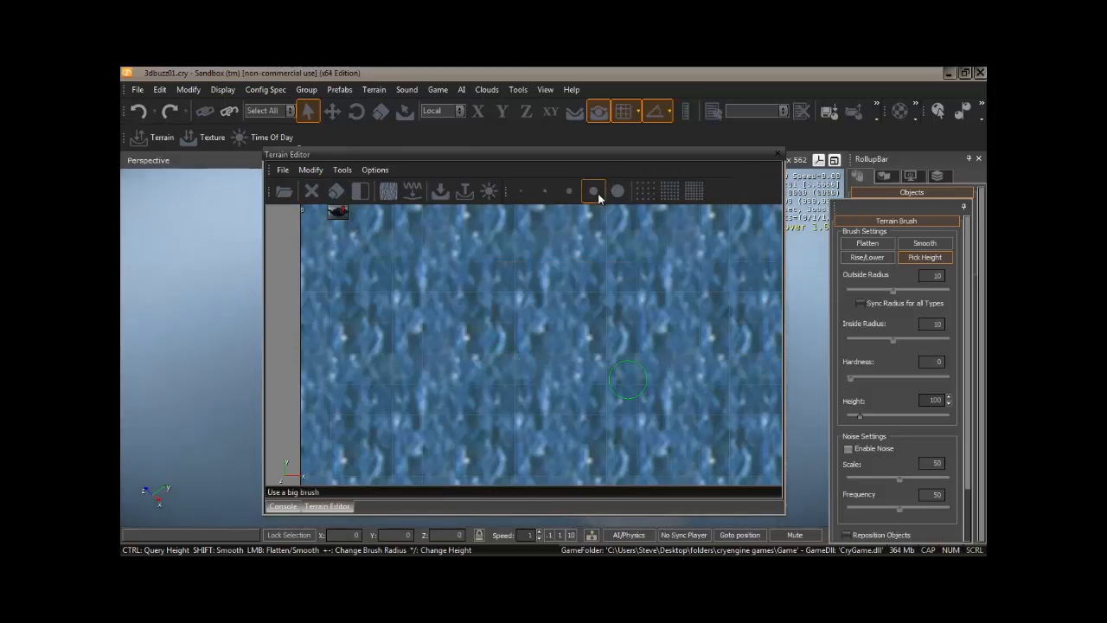
{"action": "left_click", "coordinate": [316, 170]}
{"action": "left_click", "coordinate": [333, 225]}
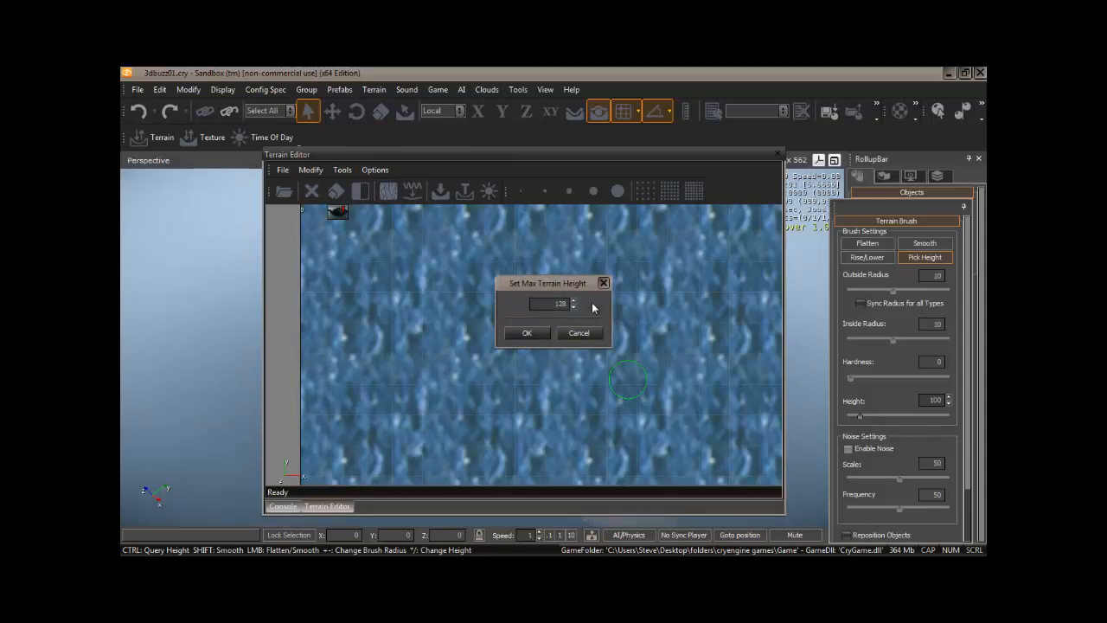
{"action": "left_click", "coordinate": [525, 338]}
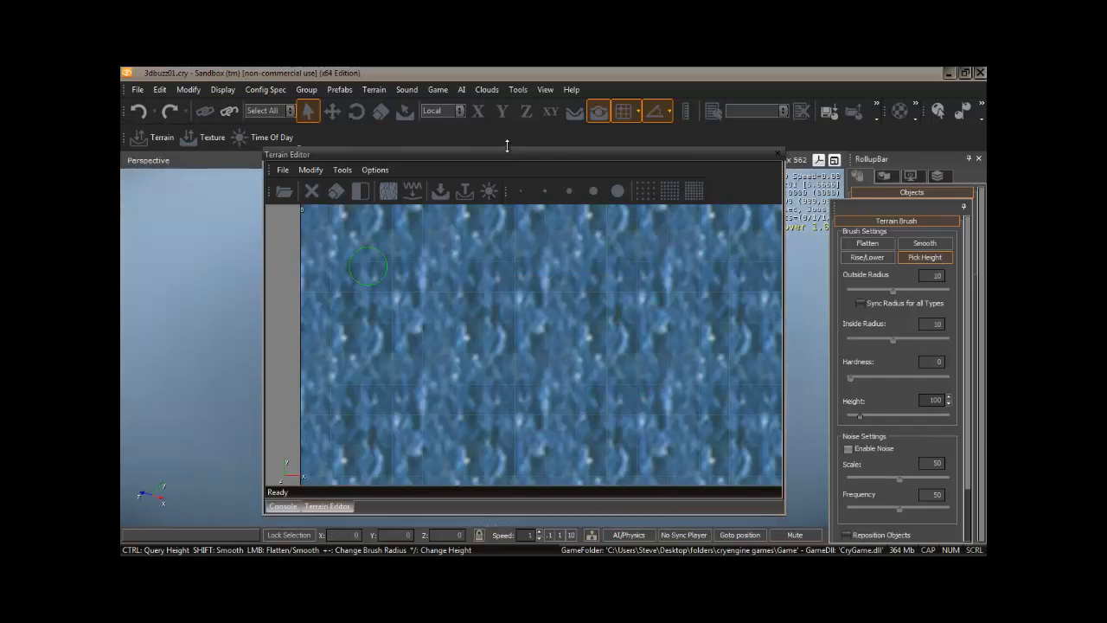
Step: Enlarge the Terrain Editor vertically and bring the floating Terrain Brush settings next to the heightmap
{"action": "left_click_drag", "start_coordinate": [507, 146], "coordinate": [506, 85]}
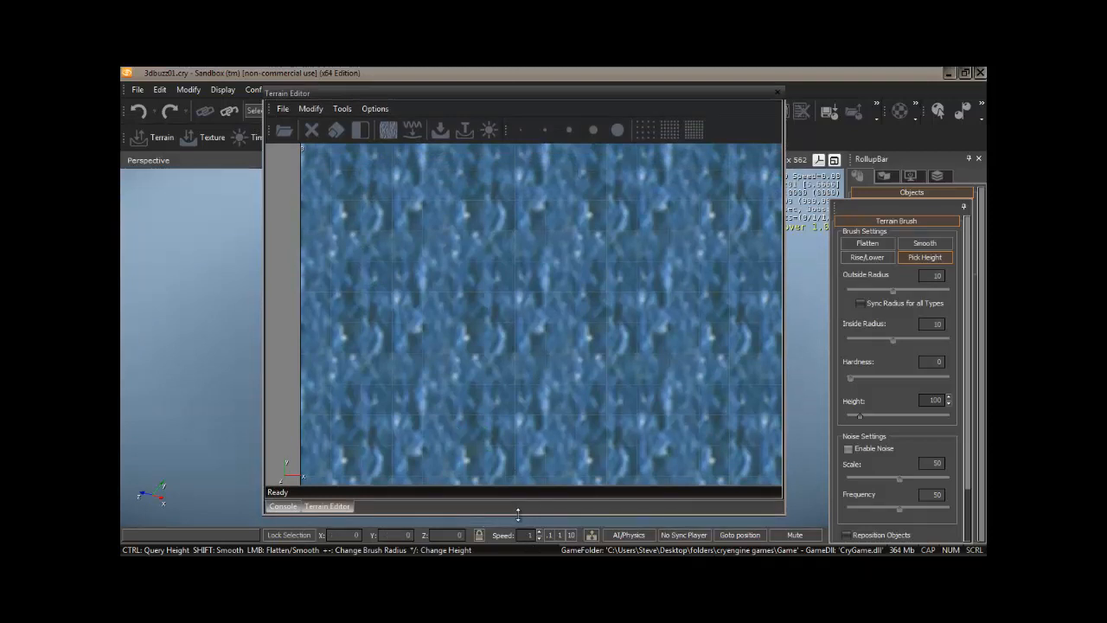
{"action": "left_click_drag", "start_coordinate": [517, 514], "coordinate": [517, 526]}
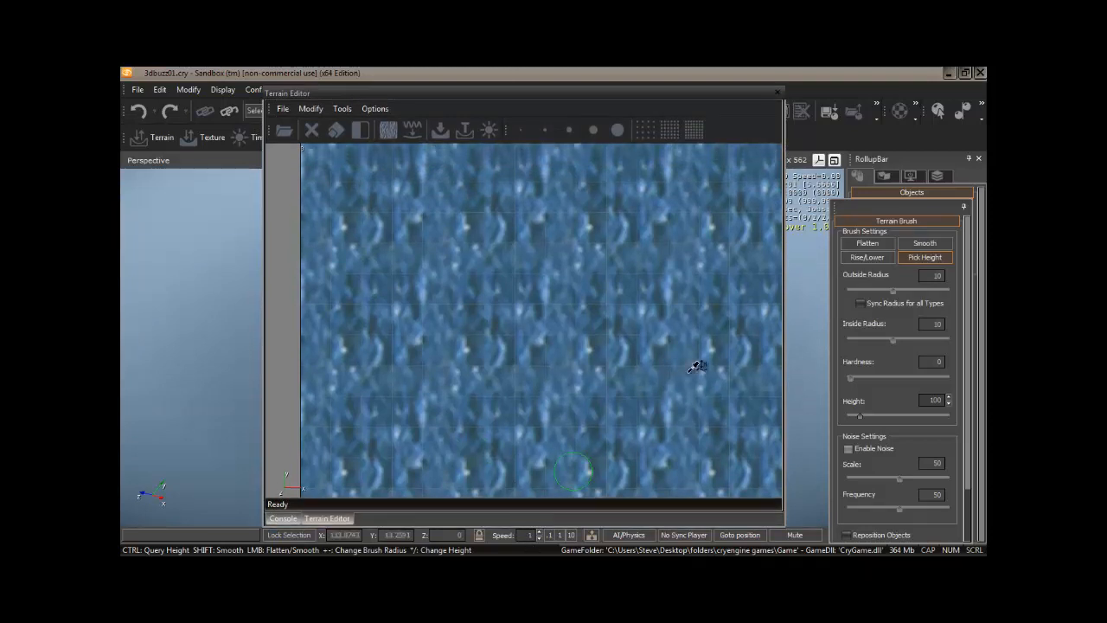
{"action": "mouse_move", "coordinate": [889, 205]}
{"action": "left_mouse_down"}
{"action": "mouse_move", "coordinate": [857, 205]}
{"action": "mouse_move", "coordinate": [782, 146]}
{"action": "left_mouse_up"}
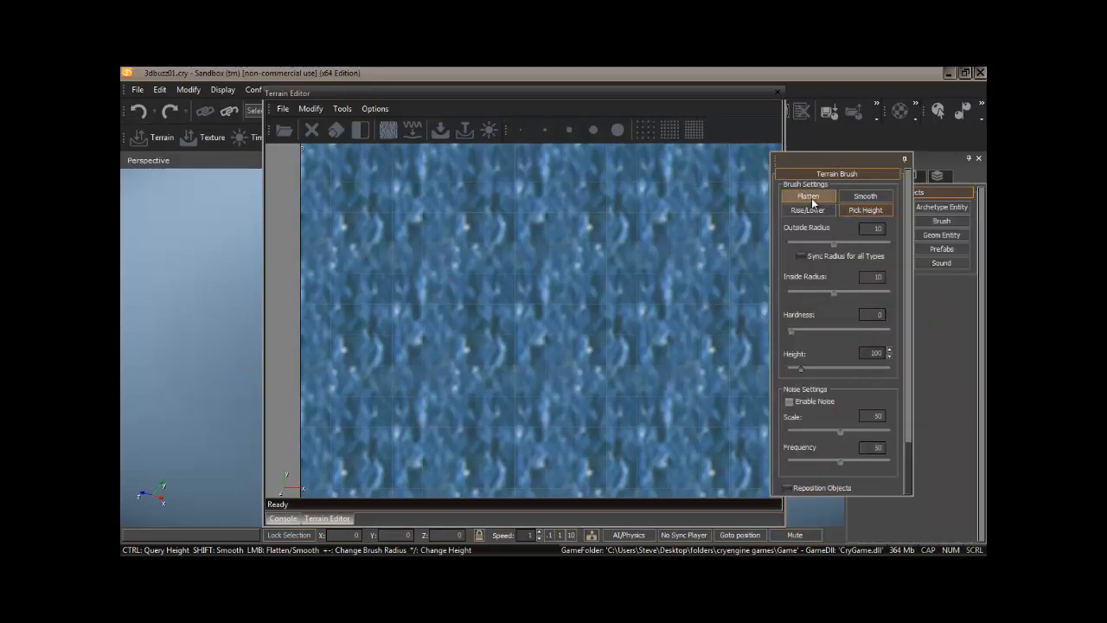
Step: Set up the Flatten brush with an outside radius of about 25, inside radius 0, hardness 1 and height 20
{"action": "left_click", "coordinate": [811, 197]}
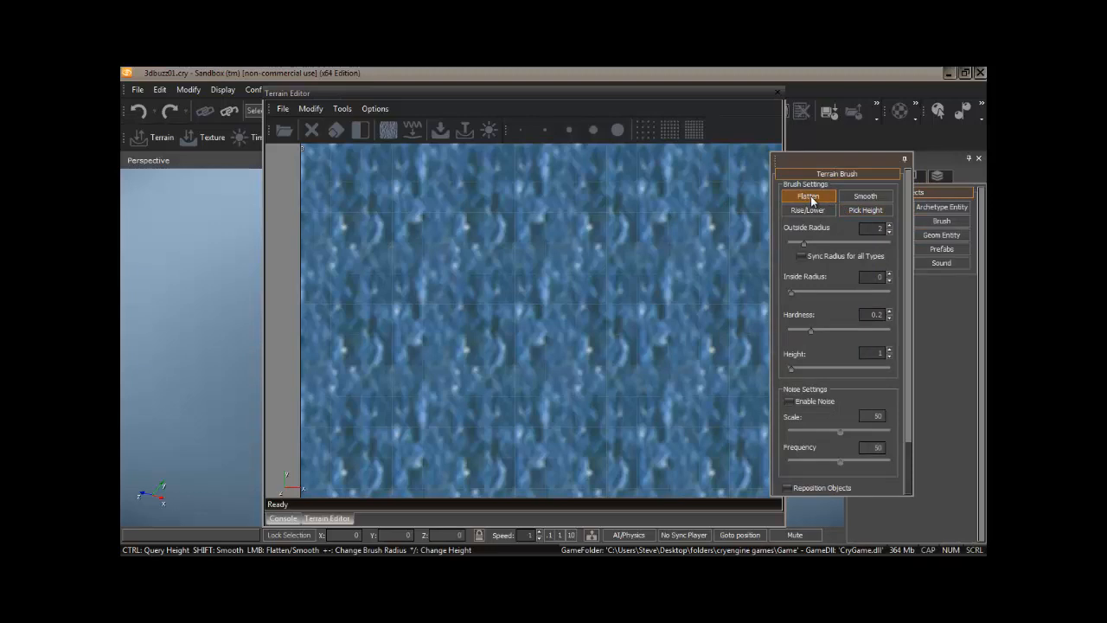
{"action": "left_click", "coordinate": [865, 243]}
{"action": "left_click", "coordinate": [850, 243]}
{"action": "double_click", "coordinate": [873, 314]}
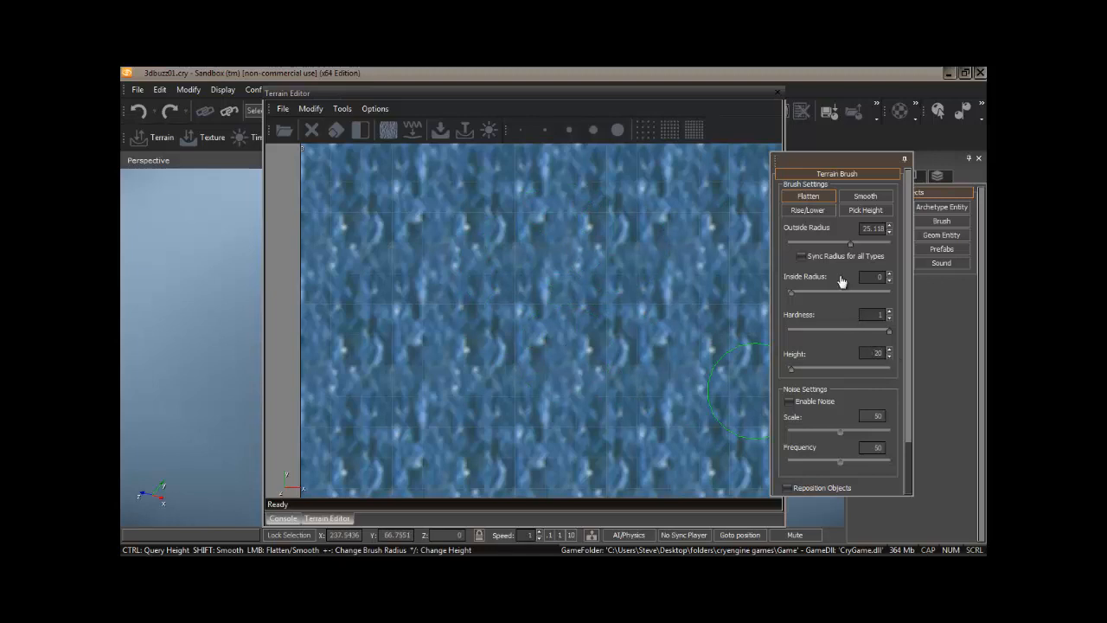
{"action": "left_click_drag", "start_coordinate": [830, 166], "coordinate": [870, 166]}
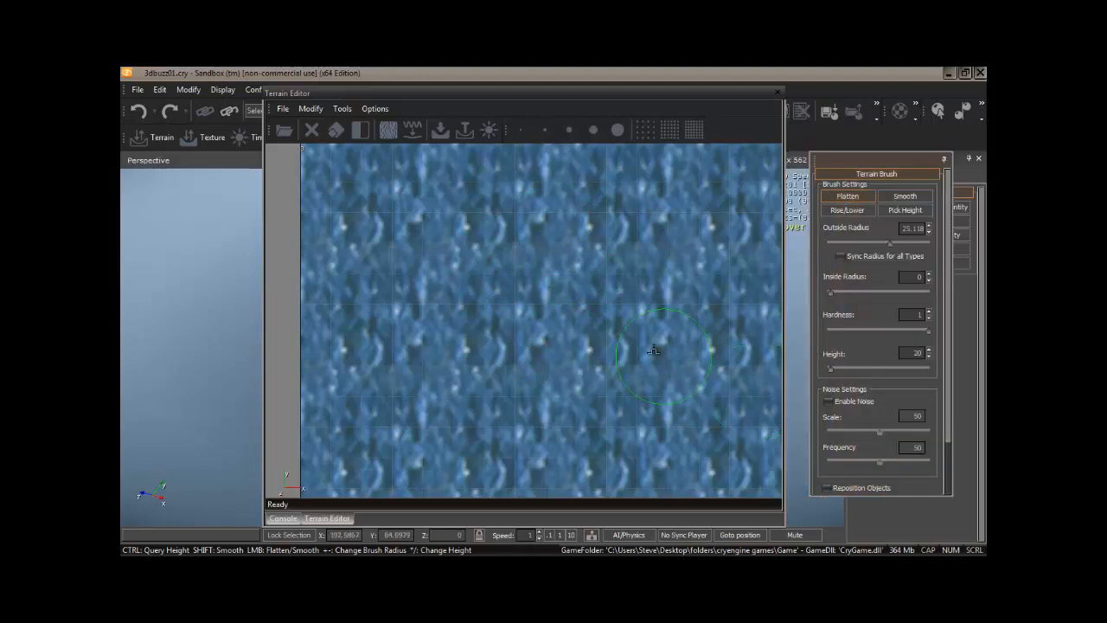
Step: Paint a broad island with the Flatten brush across most of the map, leaving a water inlet in the southern coast
{"action": "mouse_move", "coordinate": [673, 327]}
{"action": "left_mouse_down"}
{"action": "mouse_move", "coordinate": [665, 286]}
{"action": "mouse_move", "coordinate": [642, 304]}
{"action": "mouse_move", "coordinate": [568, 310]}
{"action": "mouse_move", "coordinate": [527, 292]}
{"action": "mouse_move", "coordinate": [507, 309]}
{"action": "mouse_move", "coordinate": [638, 259]}
{"action": "mouse_move", "coordinate": [646, 269]}
{"action": "left_mouse_up"}
{"action": "mouse_move", "coordinate": [619, 299]}
{"action": "middle_mouse_down"}
{"action": "mouse_move", "coordinate": [570, 217]}
{"action": "mouse_move", "coordinate": [574, 230]}
{"action": "middle_mouse_up"}
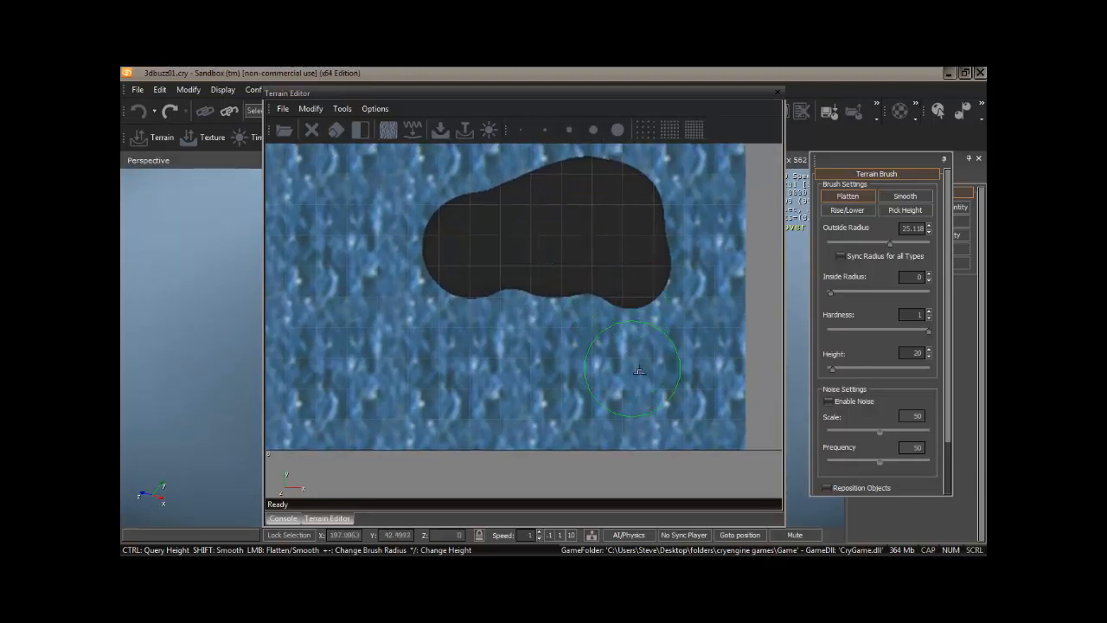
{"action": "mouse_move", "coordinate": [640, 362]}
{"action": "left_mouse_down"}
{"action": "mouse_move", "coordinate": [640, 277]}
{"action": "mouse_move", "coordinate": [644, 359]}
{"action": "mouse_move", "coordinate": [665, 343]}
{"action": "mouse_move", "coordinate": [669, 193]}
{"action": "mouse_move", "coordinate": [649, 181]}
{"action": "mouse_move", "coordinate": [635, 274]}
{"action": "left_mouse_up"}
{"action": "mouse_move", "coordinate": [596, 225]}
{"action": "middle_mouse_down"}
{"action": "mouse_move", "coordinate": [657, 321]}
{"action": "mouse_move", "coordinate": [568, 382]}
{"action": "middle_mouse_up"}
{"action": "mouse_move", "coordinate": [665, 315]}
{"action": "left_mouse_down"}
{"action": "mouse_move", "coordinate": [567, 216]}
{"action": "mouse_move", "coordinate": [445, 191]}
{"action": "mouse_move", "coordinate": [374, 236]}
{"action": "mouse_move", "coordinate": [597, 297]}
{"action": "mouse_move", "coordinate": [469, 309]}
{"action": "mouse_move", "coordinate": [351, 297]}
{"action": "mouse_move", "coordinate": [366, 301]}
{"action": "mouse_move", "coordinate": [378, 349]}
{"action": "mouse_move", "coordinate": [368, 368]}
{"action": "mouse_move", "coordinate": [435, 383]}
{"action": "left_mouse_up"}
{"action": "middle_click_drag", "start_coordinate": [567, 289], "coordinate": [524, 327]}
{"action": "mouse_move", "coordinate": [502, 274]}
{"action": "left_mouse_down"}
{"action": "mouse_move", "coordinate": [613, 263]}
{"action": "mouse_move", "coordinate": [625, 296]}
{"action": "mouse_move", "coordinate": [614, 320]}
{"action": "left_mouse_up"}
{"action": "middle_click_drag", "start_coordinate": [485, 396], "coordinate": [588, 257]}
{"action": "mouse_move", "coordinate": [538, 263]}
{"action": "left_mouse_down"}
{"action": "mouse_move", "coordinate": [459, 279]}
{"action": "mouse_move", "coordinate": [435, 312]}
{"action": "mouse_move", "coordinate": [407, 412]}
{"action": "mouse_move", "coordinate": [428, 429]}
{"action": "mouse_move", "coordinate": [454, 419]}
{"action": "mouse_move", "coordinate": [512, 323]}
{"action": "mouse_move", "coordinate": [469, 366]}
{"action": "mouse_move", "coordinate": [477, 403]}
{"action": "mouse_move", "coordinate": [452, 424]}
{"action": "mouse_move", "coordinate": [465, 399]}
{"action": "left_mouse_up"}
{"action": "middle_click_drag", "start_coordinate": [466, 400], "coordinate": [429, 433]}
{"action": "middle_click_drag", "start_coordinate": [531, 276], "coordinate": [527, 311]}
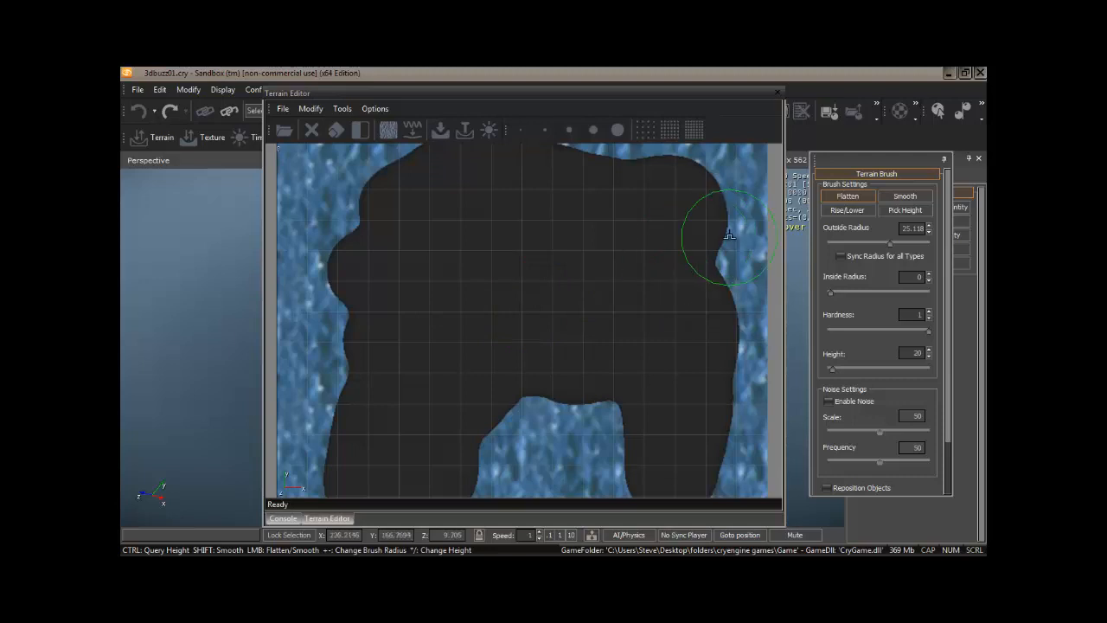
Step: Close the Terrain Editor and examine the painted island and its shoreline up close in the perspective view
{"action": "left_click", "coordinate": [776, 93]}
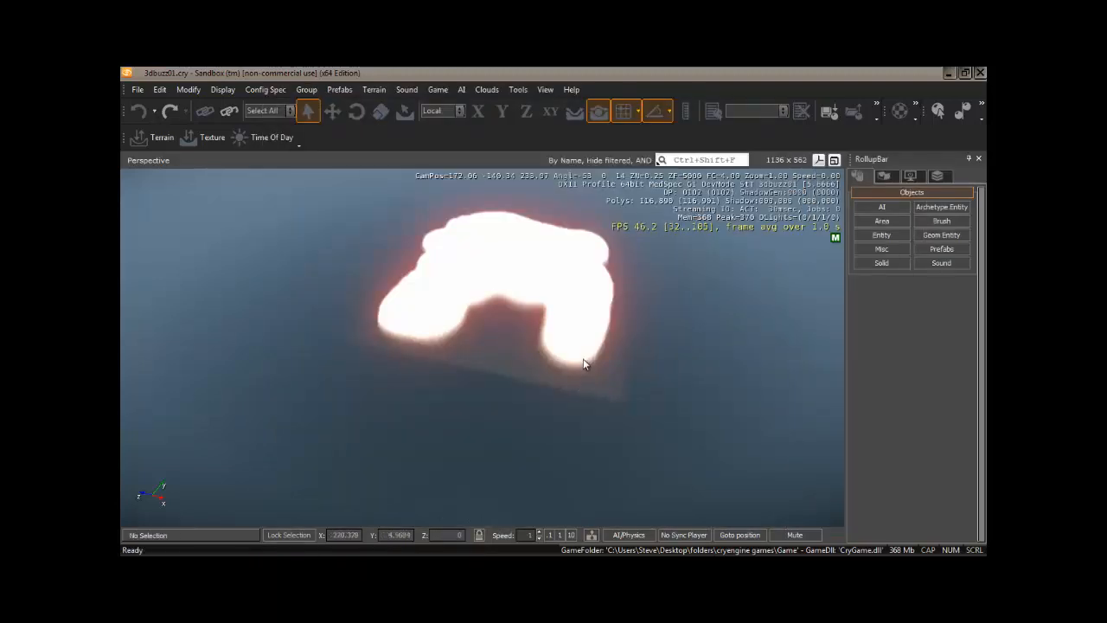
{"action": "mouse_move", "coordinate": [547, 334]}
{"action": "right_mouse_down"}
{"action": "mouse_move", "coordinate": [561, 334]}
{"action": "mouse_move", "coordinate": [547, 340]}
{"action": "right_mouse_up"}
{"action": "key", "text": "w"}
{"action": "right_click_drag", "start_coordinate": [516, 387], "coordinate": [522, 377]}
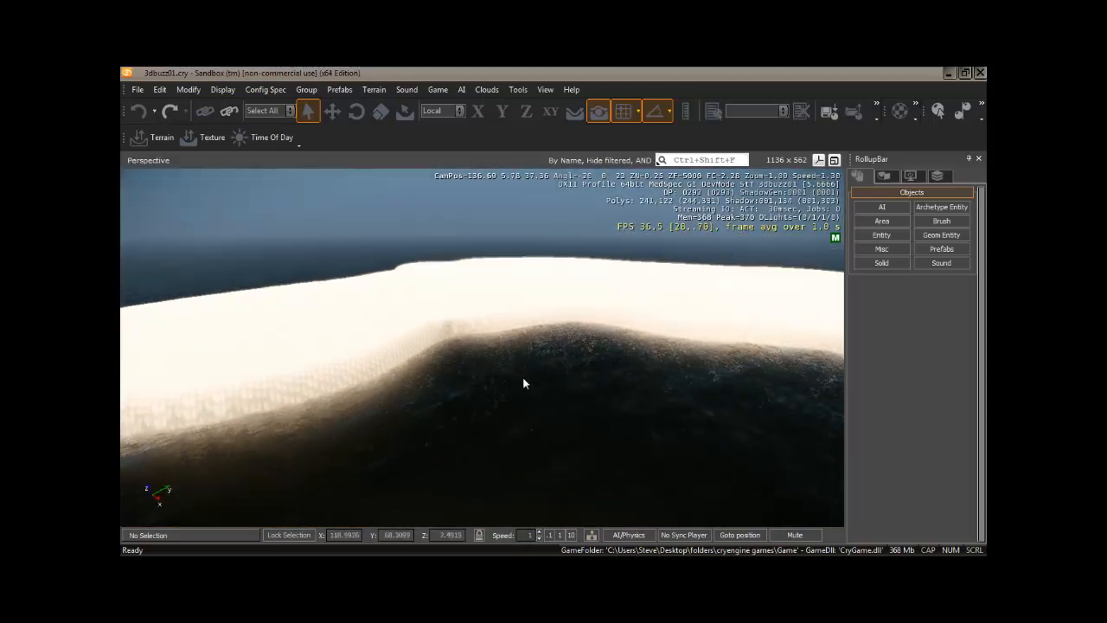
Step: Reopen the Terrain Editor and smooth the island's coastline using the Smooth brush with an outside radius of about 21 and hardness 0.2
{"action": "left_click", "coordinate": [162, 143]}
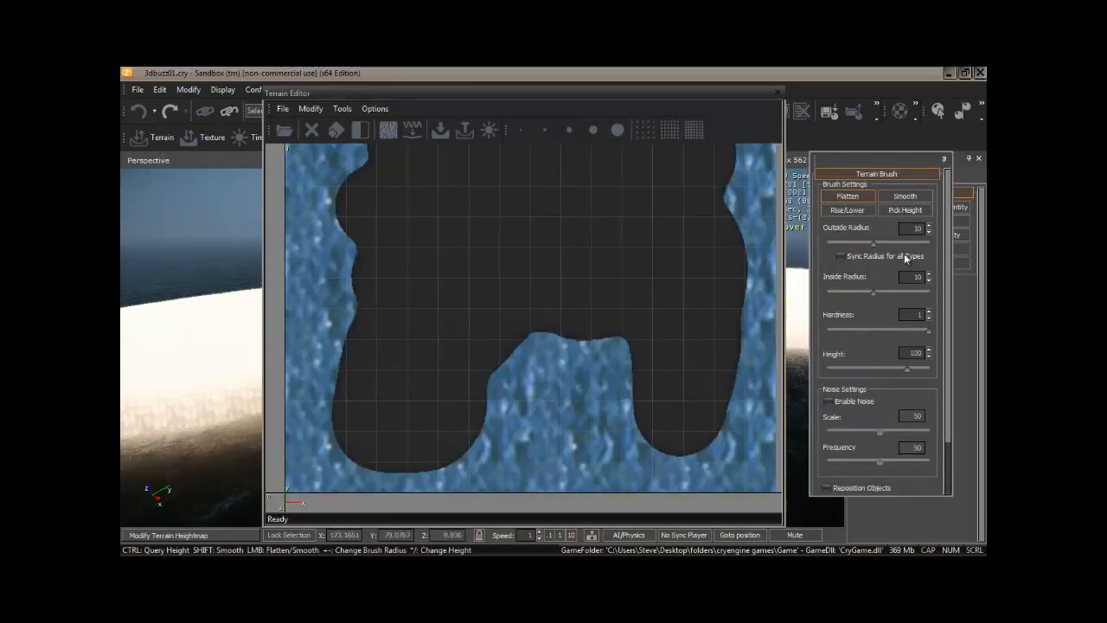
{"action": "left_click", "coordinate": [905, 197]}
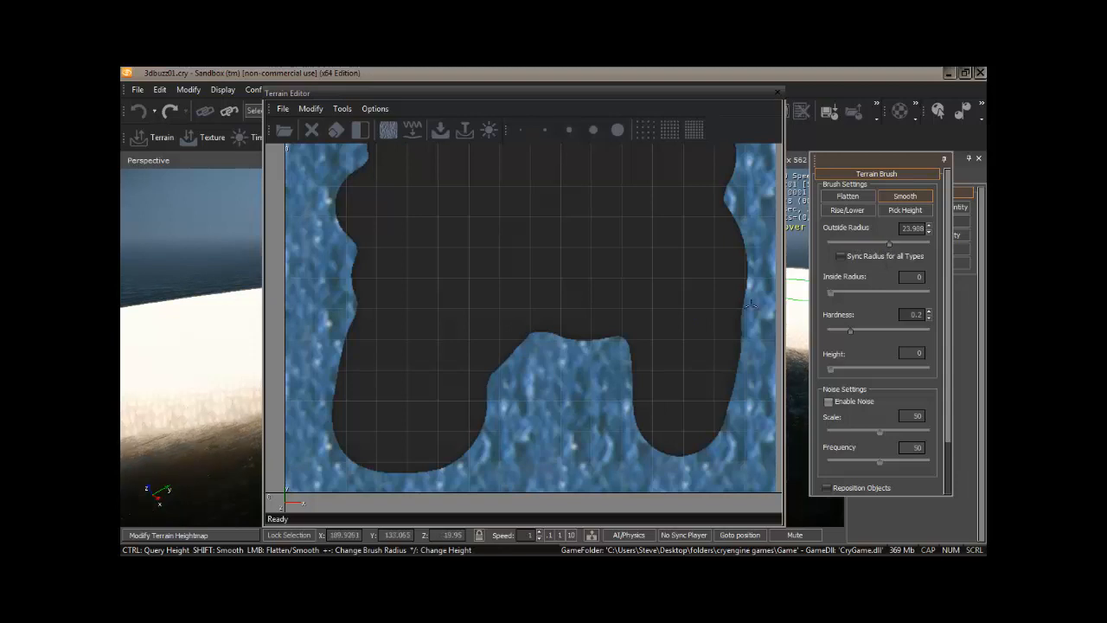
{"action": "left_click_drag", "start_coordinate": [889, 245], "coordinate": [886, 244]}
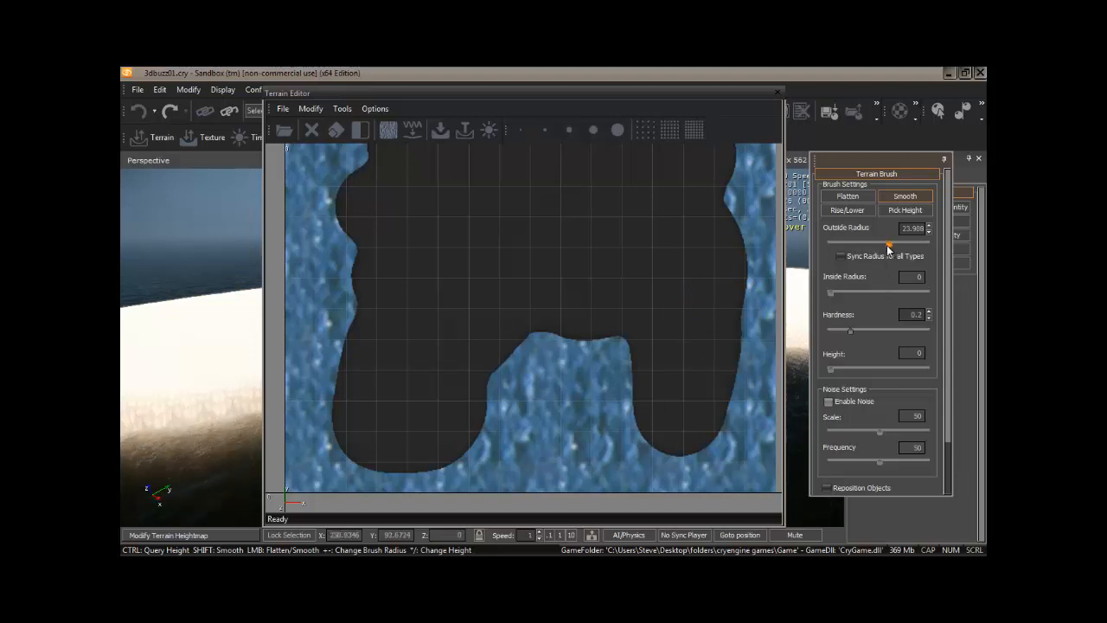
{"action": "middle_click_drag", "start_coordinate": [705, 373], "coordinate": [704, 351]}
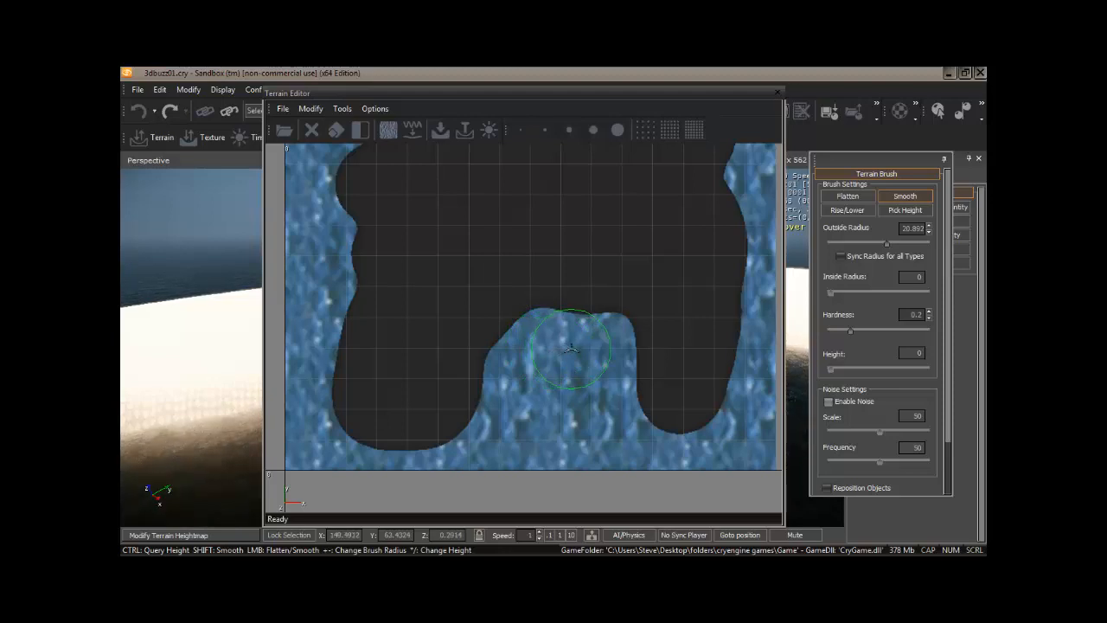
{"action": "middle_click_drag", "start_coordinate": [571, 349], "coordinate": [547, 413]}
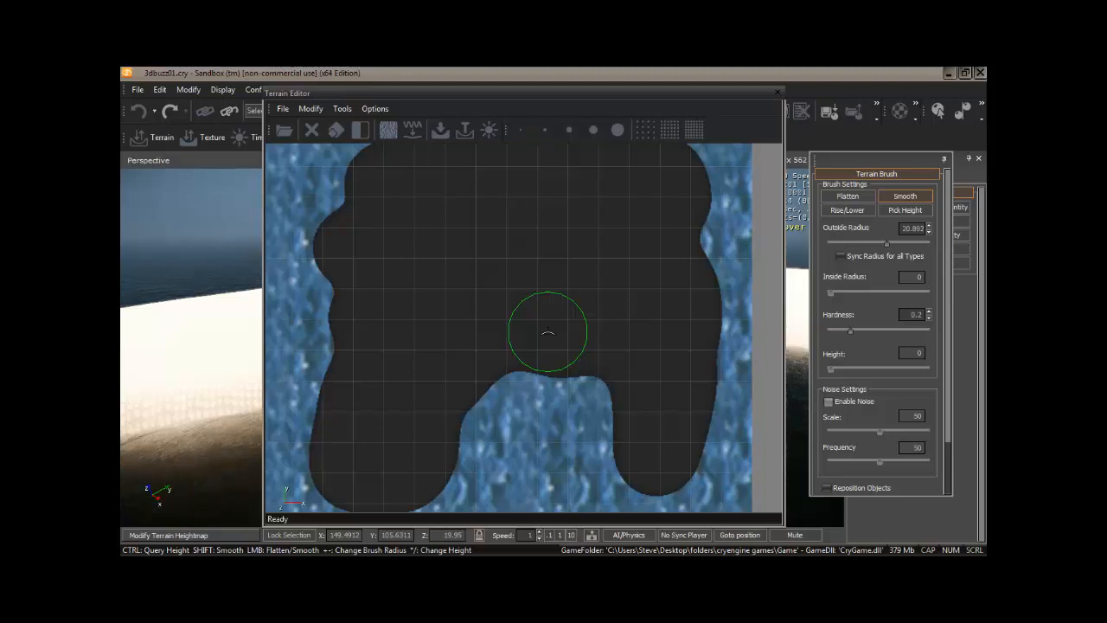
{"action": "left_click", "coordinate": [314, 111]}
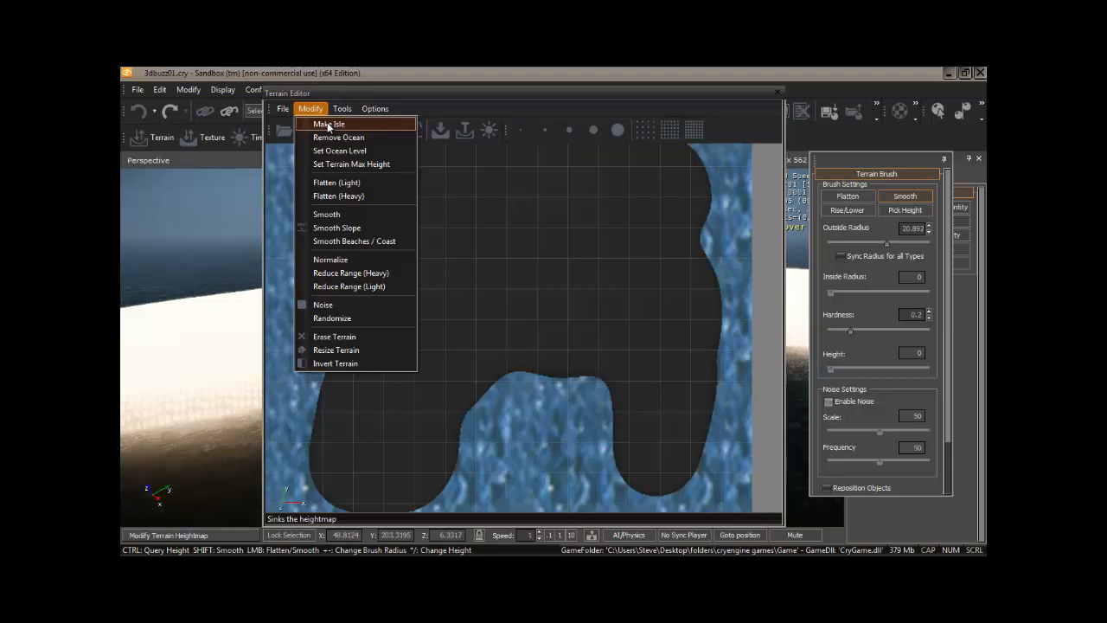
{"action": "left_click", "coordinate": [327, 125]}
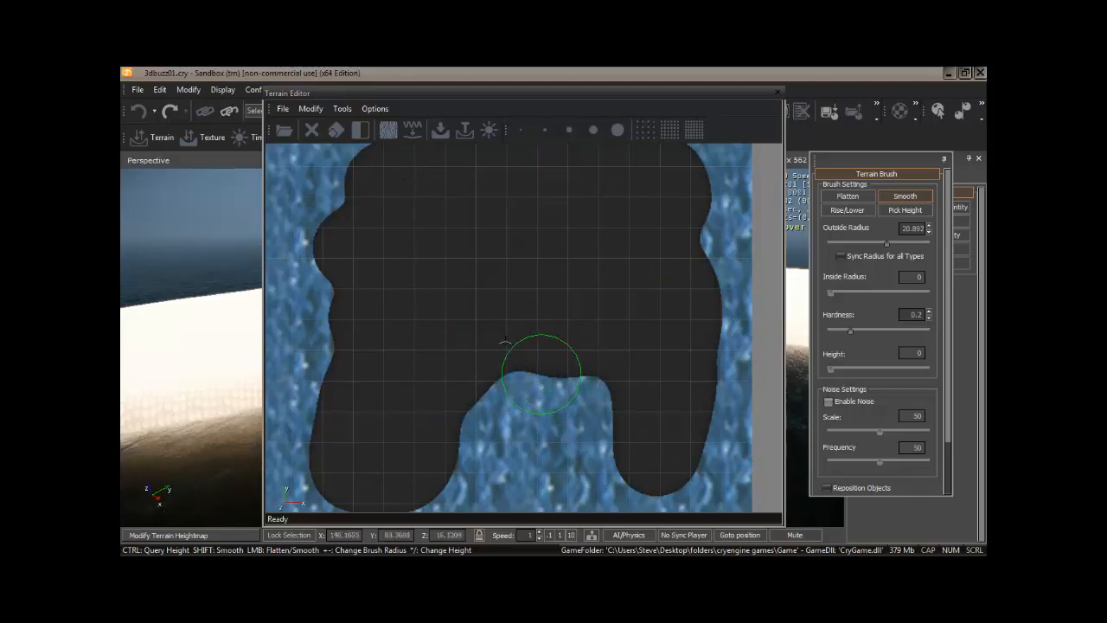
{"action": "left_click", "coordinate": [317, 109]}
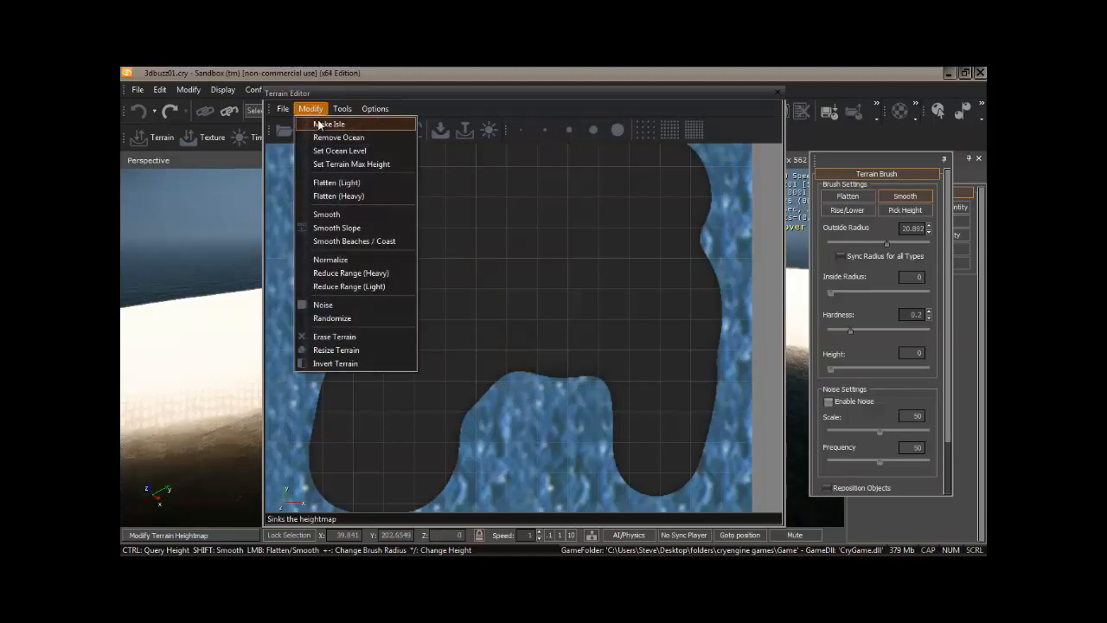
{"action": "left_click", "coordinate": [320, 125]}
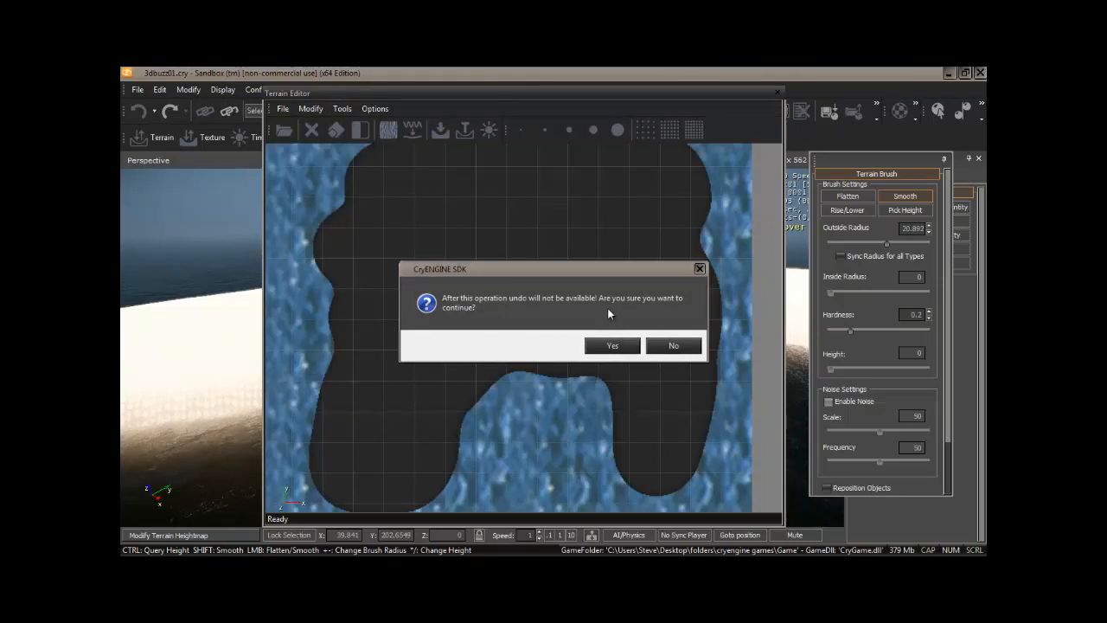
{"action": "left_click", "coordinate": [672, 346]}
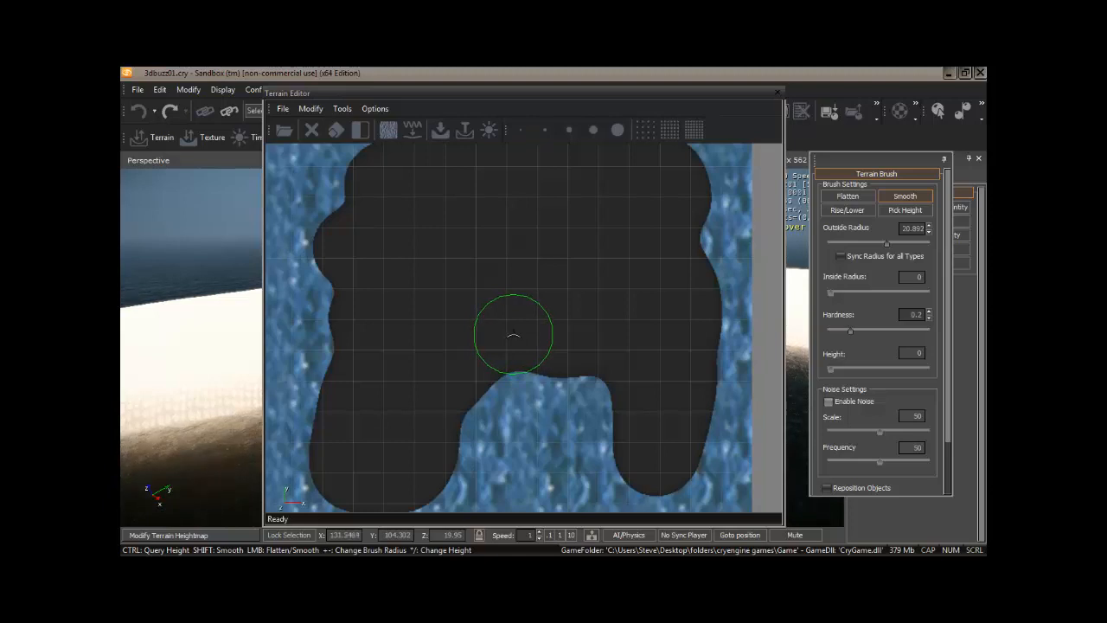
Step: Set up the Rise/Lower brush with inside radius about 15.5, hardness 0.75 and height 1, with noise enabled at scale 15 and frequency 0.5
{"action": "middle_click_drag", "start_coordinate": [508, 259], "coordinate": [523, 282]}
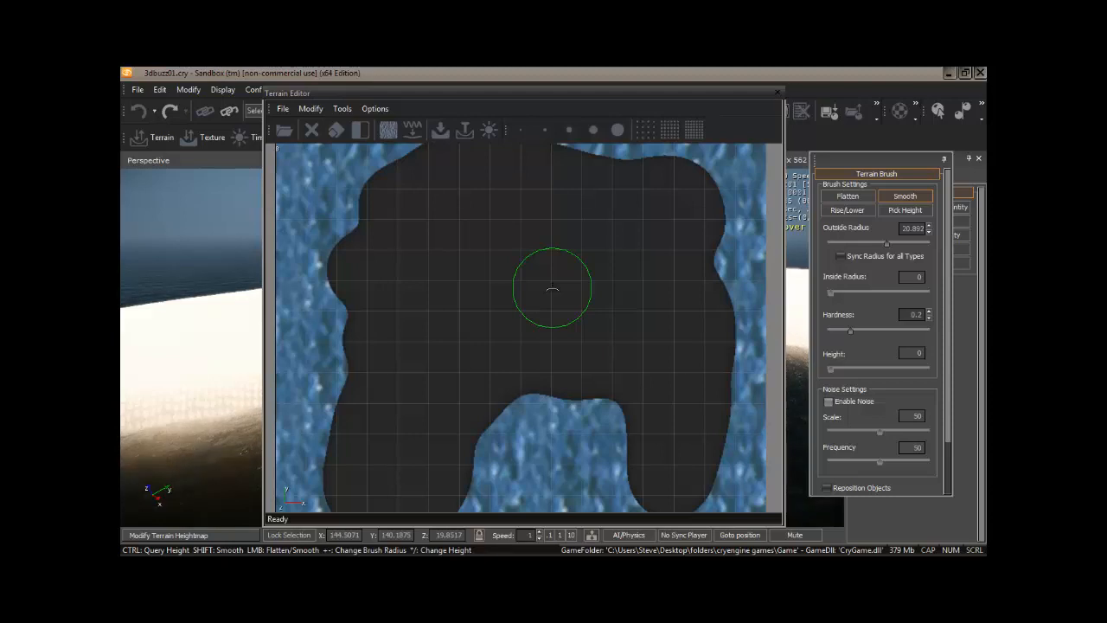
{"action": "left_click", "coordinate": [850, 212]}
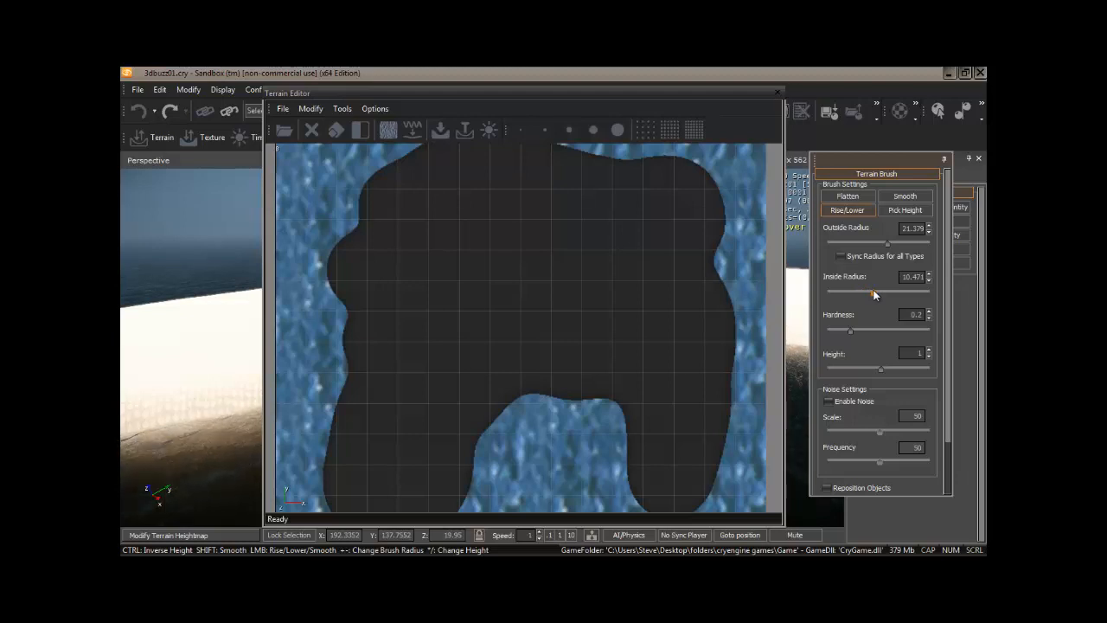
{"action": "left_click_drag", "start_coordinate": [873, 290], "coordinate": [882, 290]}
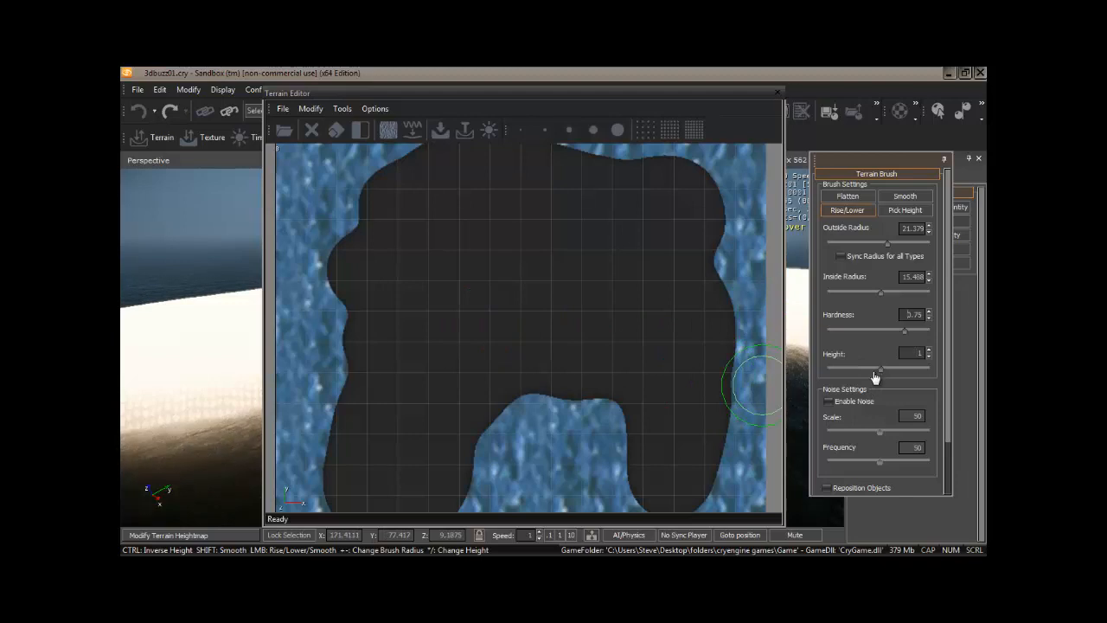
{"action": "left_click", "coordinate": [829, 401]}
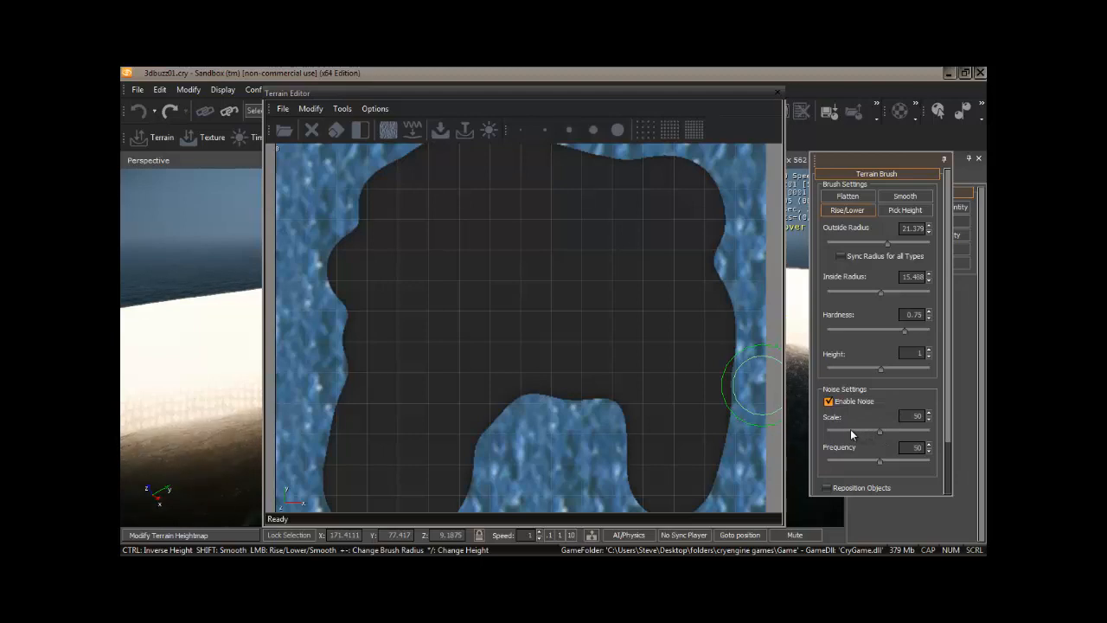
{"action": "left_click", "coordinate": [844, 430]}
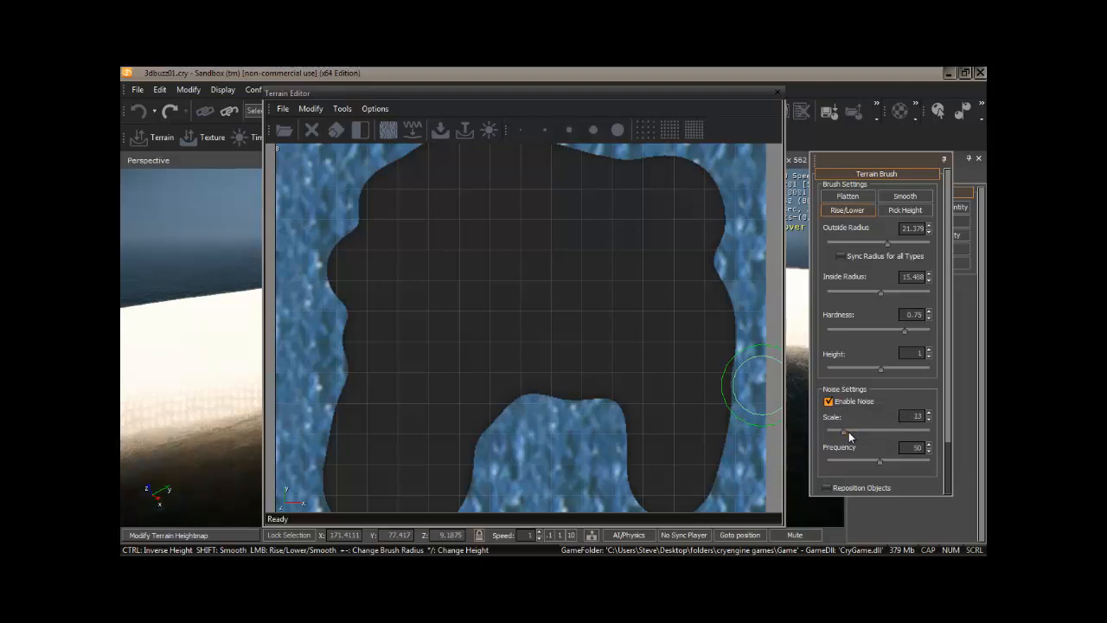
{"action": "left_click", "coordinate": [849, 430]}
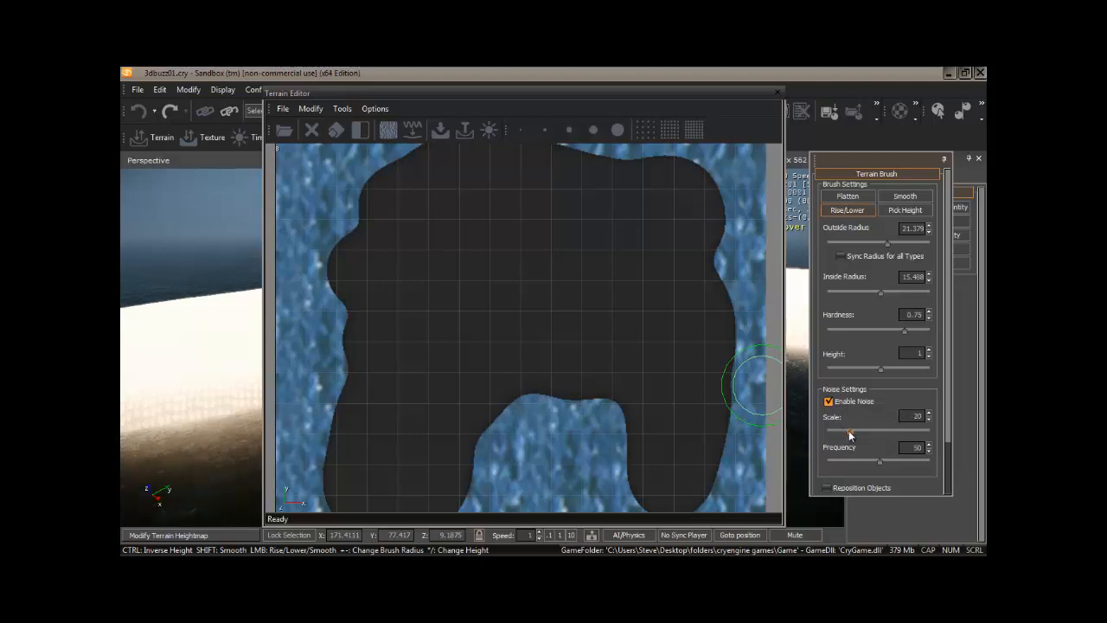
{"action": "left_click", "coordinate": [833, 459]}
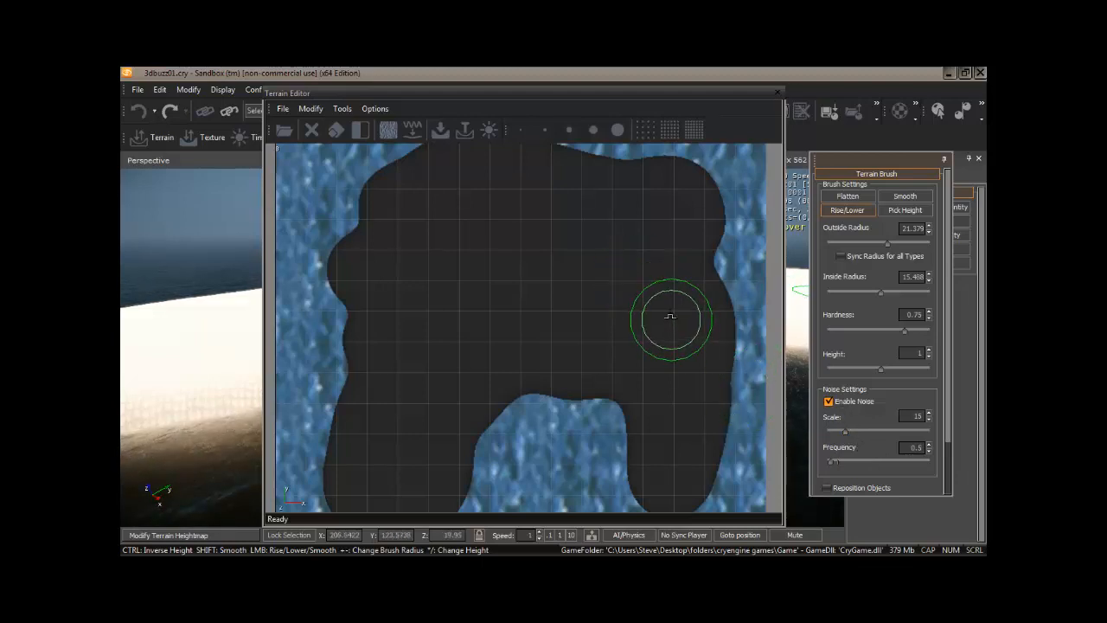
Step: Raise a noisy hill on the island's eastern side and check its shape in the perspective view
{"action": "mouse_move", "coordinate": [670, 315]}
{"action": "left_mouse_down"}
{"action": "mouse_move", "coordinate": [665, 346]}
{"action": "mouse_move", "coordinate": [675, 328]}
{"action": "left_mouse_up"}
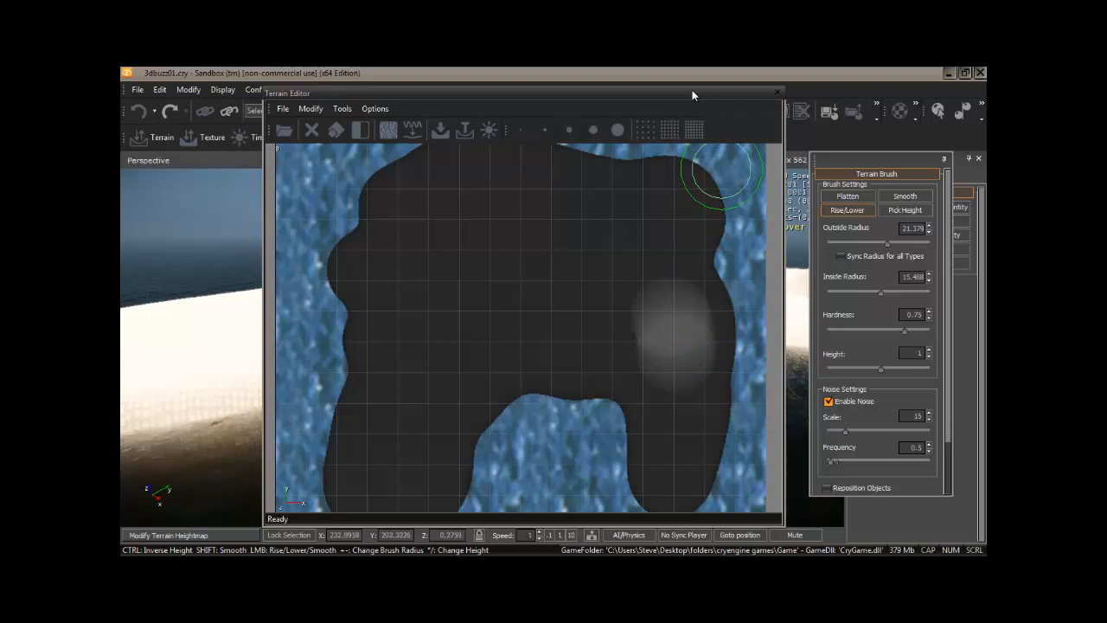
{"action": "left_click_drag", "start_coordinate": [692, 96], "coordinate": [624, 403]}
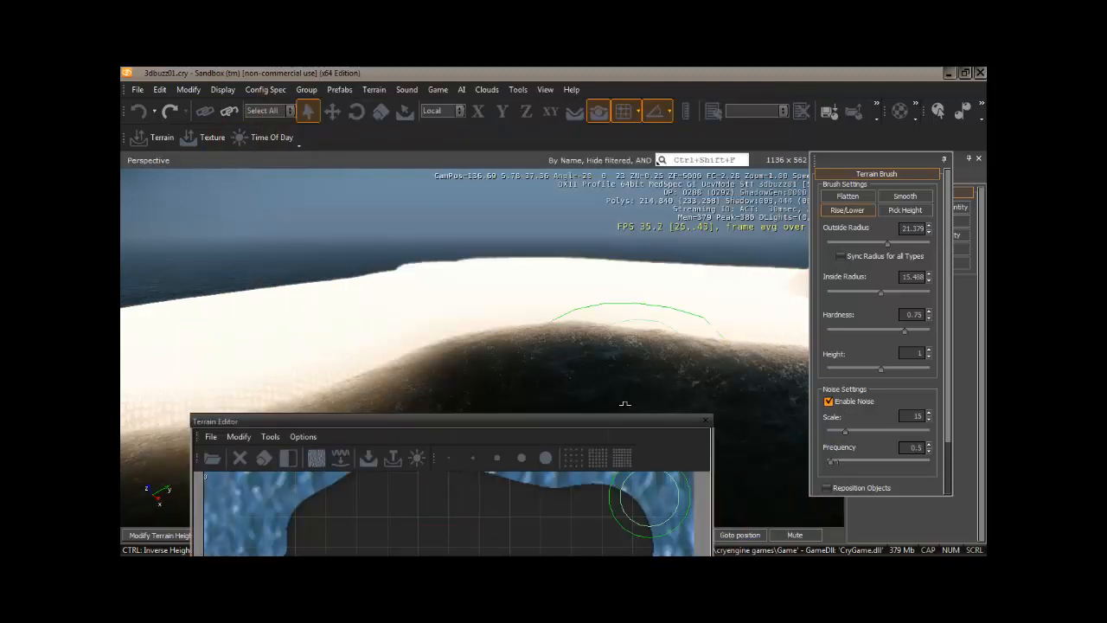
{"action": "right_click_drag", "start_coordinate": [646, 364], "coordinate": [648, 355]}
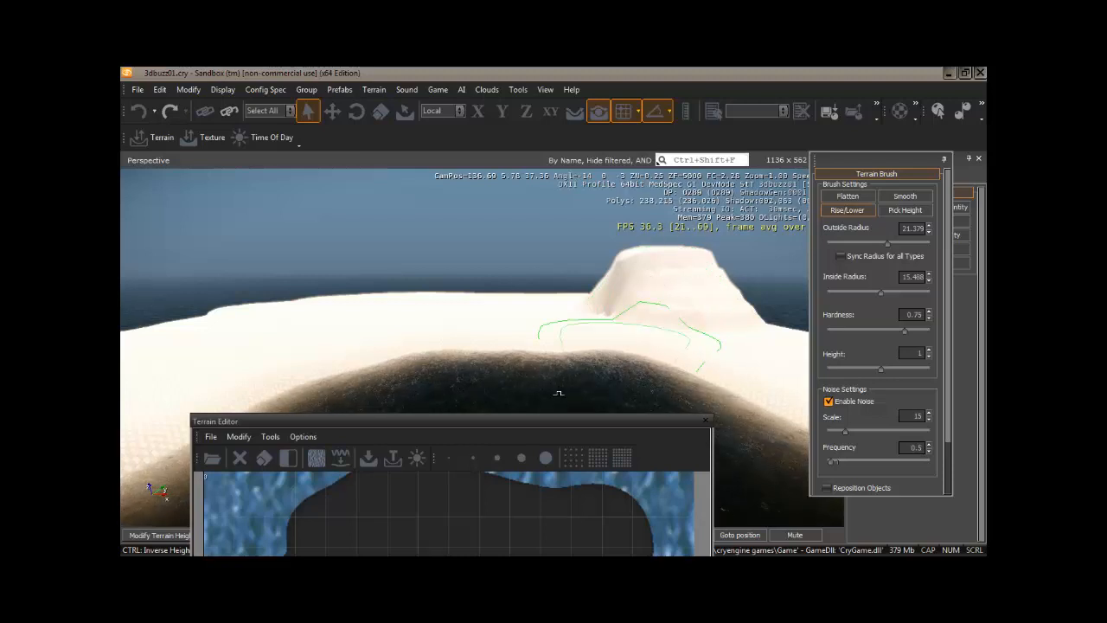
{"action": "left_click_drag", "start_coordinate": [544, 423], "coordinate": [600, 103]}
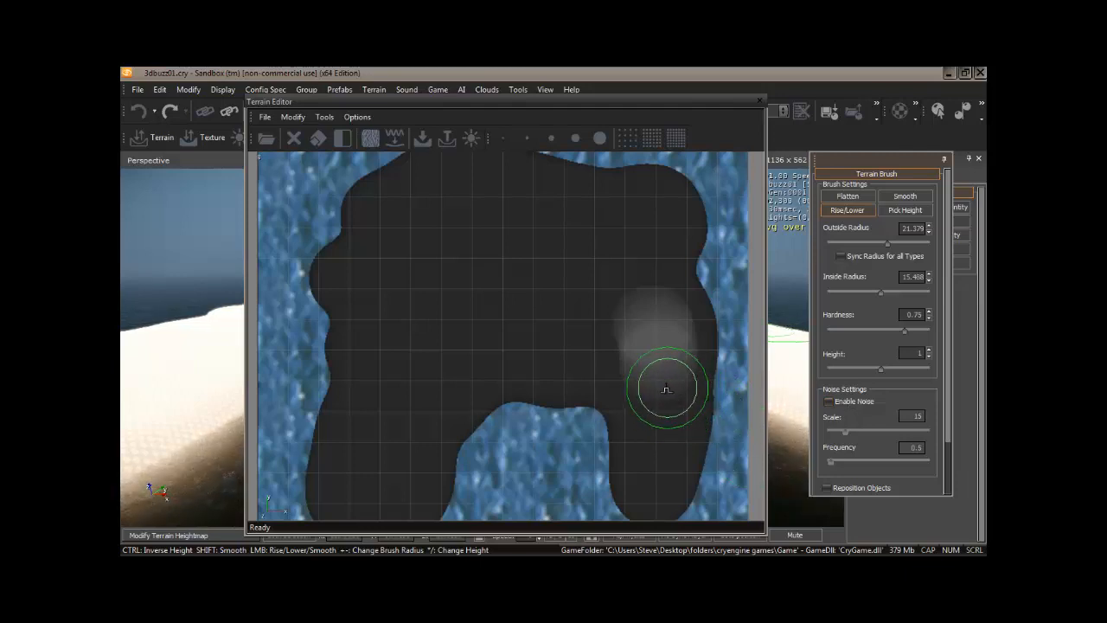
Step: With noise disabled and brush hardness set to 0.58, build the eastern hill up into a tall ridge running down the southeastern arm
{"action": "left_click", "coordinate": [892, 329]}
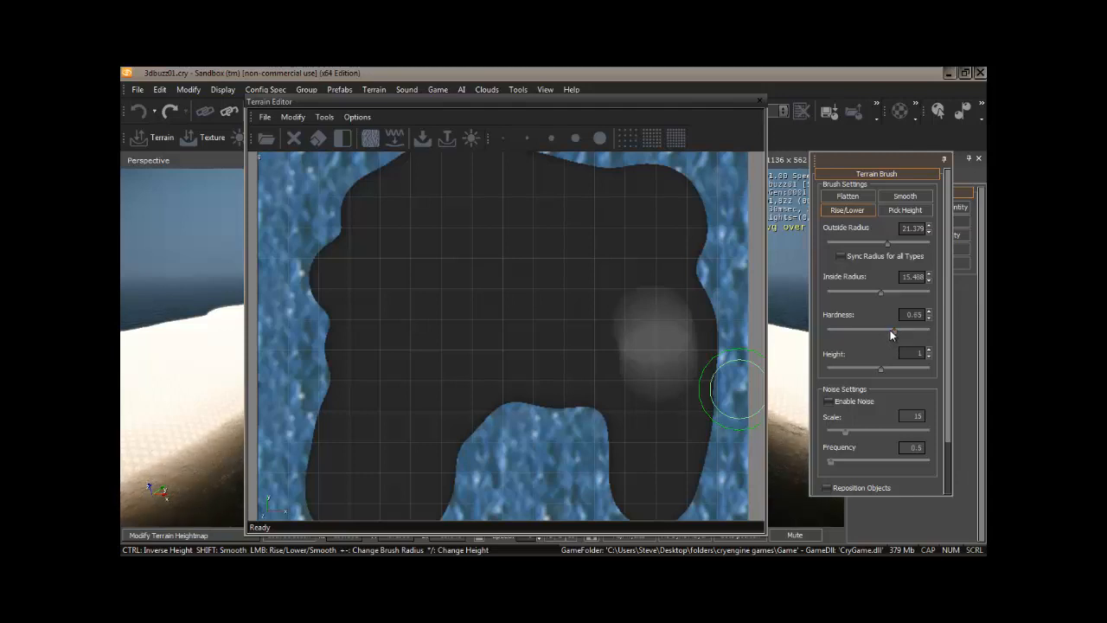
{"action": "left_click_drag", "start_coordinate": [890, 330], "coordinate": [887, 329]}
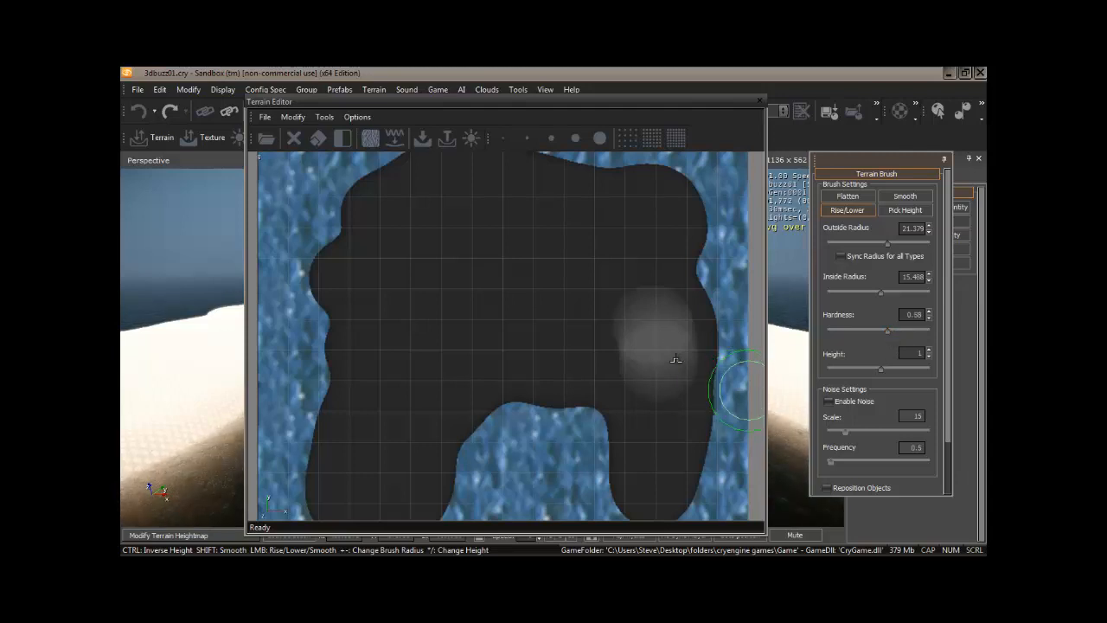
{"action": "mouse_move", "coordinate": [664, 335]}
{"action": "left_mouse_down"}
{"action": "mouse_move", "coordinate": [658, 448]}
{"action": "mouse_move", "coordinate": [659, 400]}
{"action": "mouse_move", "coordinate": [623, 351]}
{"action": "mouse_move", "coordinate": [635, 318]}
{"action": "mouse_move", "coordinate": [637, 366]}
{"action": "mouse_move", "coordinate": [614, 348]}
{"action": "mouse_move", "coordinate": [638, 365]}
{"action": "mouse_move", "coordinate": [663, 321]}
{"action": "mouse_move", "coordinate": [677, 341]}
{"action": "mouse_move", "coordinate": [668, 329]}
{"action": "mouse_move", "coordinate": [652, 346]}
{"action": "mouse_move", "coordinate": [648, 376]}
{"action": "mouse_move", "coordinate": [637, 355]}
{"action": "mouse_move", "coordinate": [663, 402]}
{"action": "mouse_move", "coordinate": [669, 363]}
{"action": "mouse_move", "coordinate": [662, 436]}
{"action": "mouse_move", "coordinate": [661, 395]}
{"action": "left_mouse_up"}
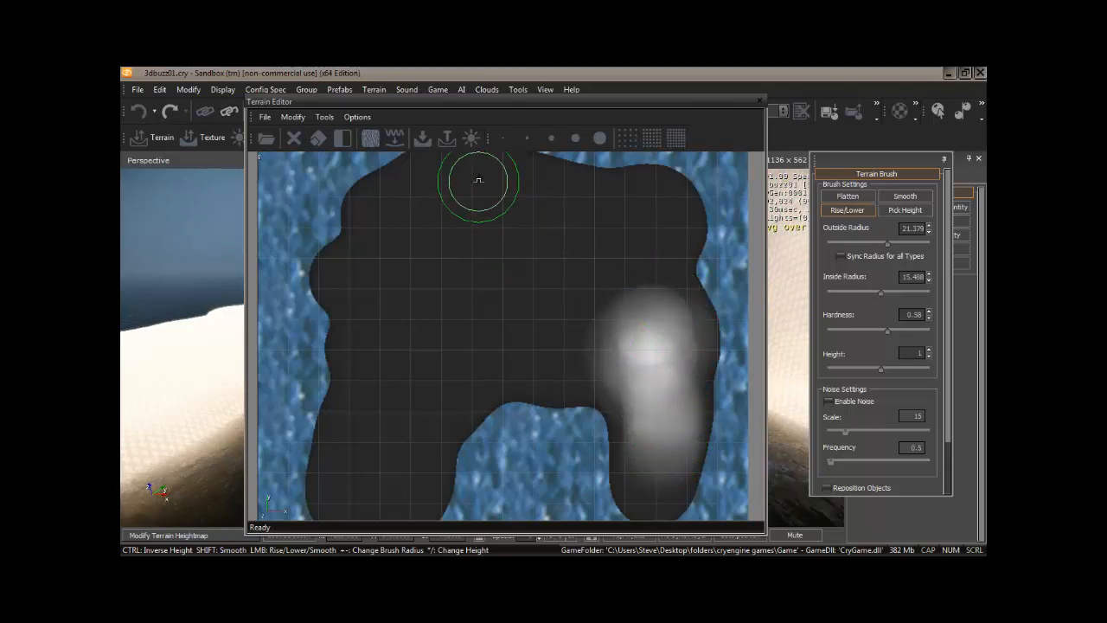
Step: Raise a ridge along the northern shore and another on the southwestern arm, and close the Terrain Editor
{"action": "mouse_move", "coordinate": [478, 180]}
{"action": "left_mouse_down"}
{"action": "mouse_move", "coordinate": [489, 197]}
{"action": "mouse_move", "coordinate": [591, 209]}
{"action": "mouse_move", "coordinate": [479, 190]}
{"action": "mouse_move", "coordinate": [482, 217]}
{"action": "mouse_move", "coordinate": [587, 213]}
{"action": "mouse_move", "coordinate": [480, 193]}
{"action": "mouse_move", "coordinate": [516, 239]}
{"action": "mouse_move", "coordinate": [605, 215]}
{"action": "mouse_move", "coordinate": [507, 193]}
{"action": "mouse_move", "coordinate": [492, 209]}
{"action": "mouse_move", "coordinate": [502, 212]}
{"action": "left_mouse_up"}
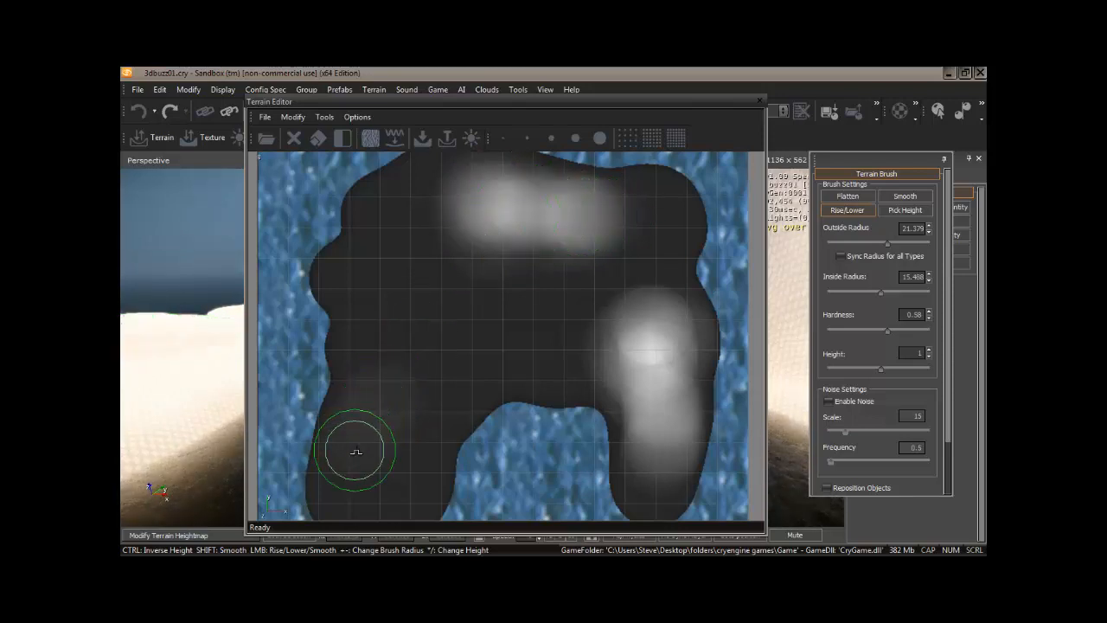
{"action": "mouse_move", "coordinate": [356, 451]}
{"action": "left_mouse_down"}
{"action": "mouse_move", "coordinate": [388, 407]}
{"action": "mouse_move", "coordinate": [395, 457]}
{"action": "mouse_move", "coordinate": [363, 475]}
{"action": "mouse_move", "coordinate": [396, 456]}
{"action": "mouse_move", "coordinate": [412, 396]}
{"action": "mouse_move", "coordinate": [358, 455]}
{"action": "mouse_move", "coordinate": [381, 389]}
{"action": "mouse_move", "coordinate": [360, 438]}
{"action": "mouse_move", "coordinate": [366, 396]}
{"action": "mouse_move", "coordinate": [424, 407]}
{"action": "mouse_move", "coordinate": [403, 476]}
{"action": "mouse_move", "coordinate": [378, 487]}
{"action": "mouse_move", "coordinate": [406, 462]}
{"action": "left_mouse_up"}
{"action": "middle_click_drag", "start_coordinate": [534, 368], "coordinate": [535, 284]}
{"action": "mouse_move", "coordinate": [363, 403]}
{"action": "left_mouse_down"}
{"action": "mouse_move", "coordinate": [370, 420]}
{"action": "mouse_move", "coordinate": [349, 438]}
{"action": "mouse_move", "coordinate": [387, 420]}
{"action": "mouse_move", "coordinate": [419, 363]}
{"action": "mouse_move", "coordinate": [417, 338]}
{"action": "mouse_move", "coordinate": [437, 351]}
{"action": "mouse_move", "coordinate": [525, 318]}
{"action": "left_mouse_up"}
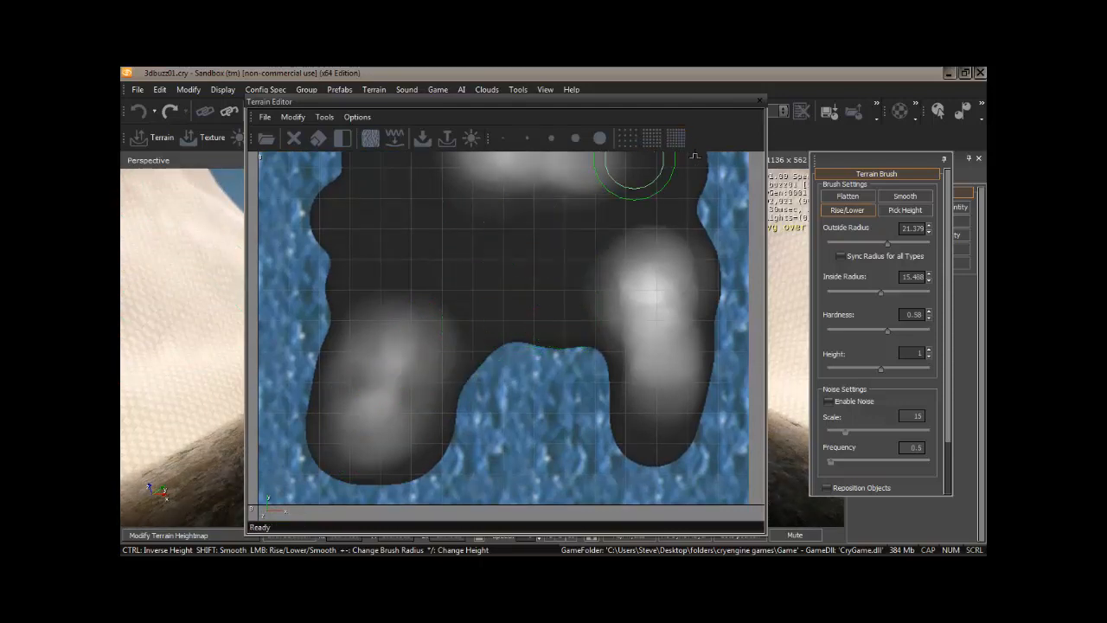
{"action": "left_click", "coordinate": [758, 101]}
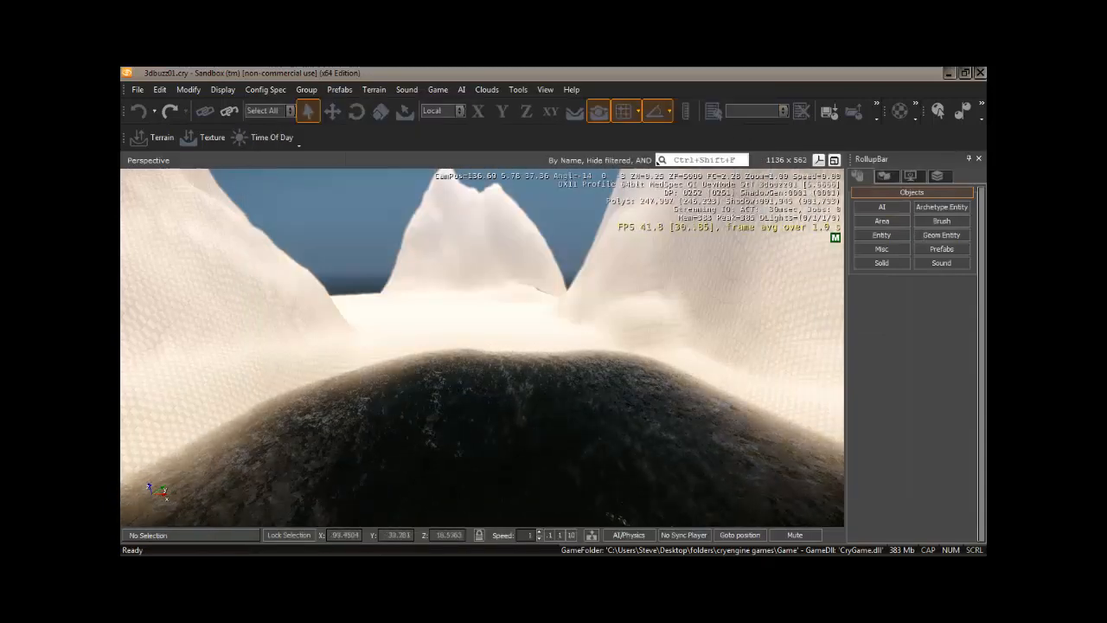